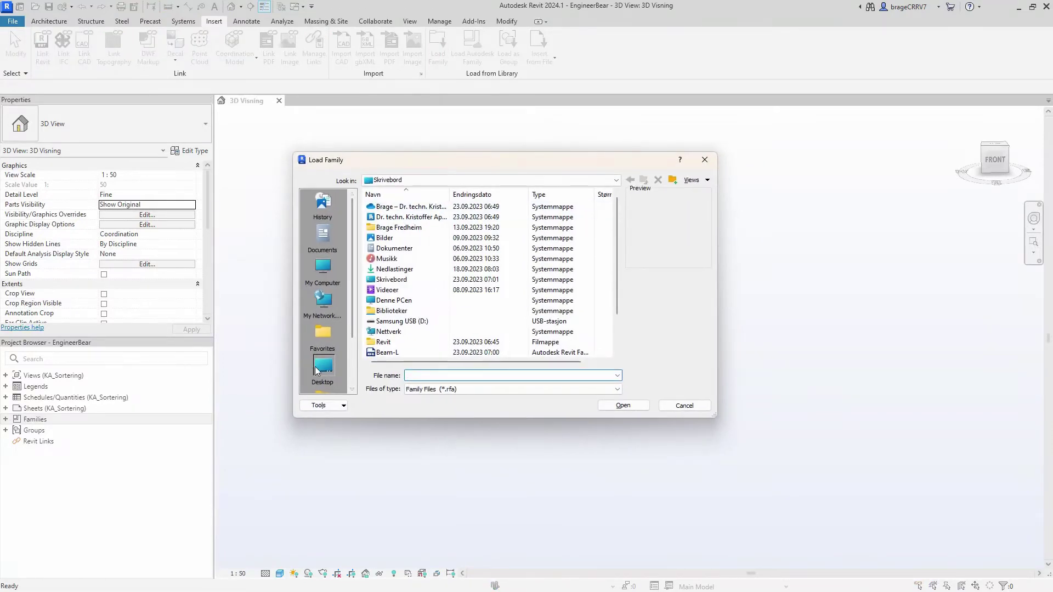
# Step: Open Beam-L.rfa from the Desktop to bring up its Specify Types dialog
pyautogui.scroll(-2, 386, 311)
pyautogui.click(387, 311)
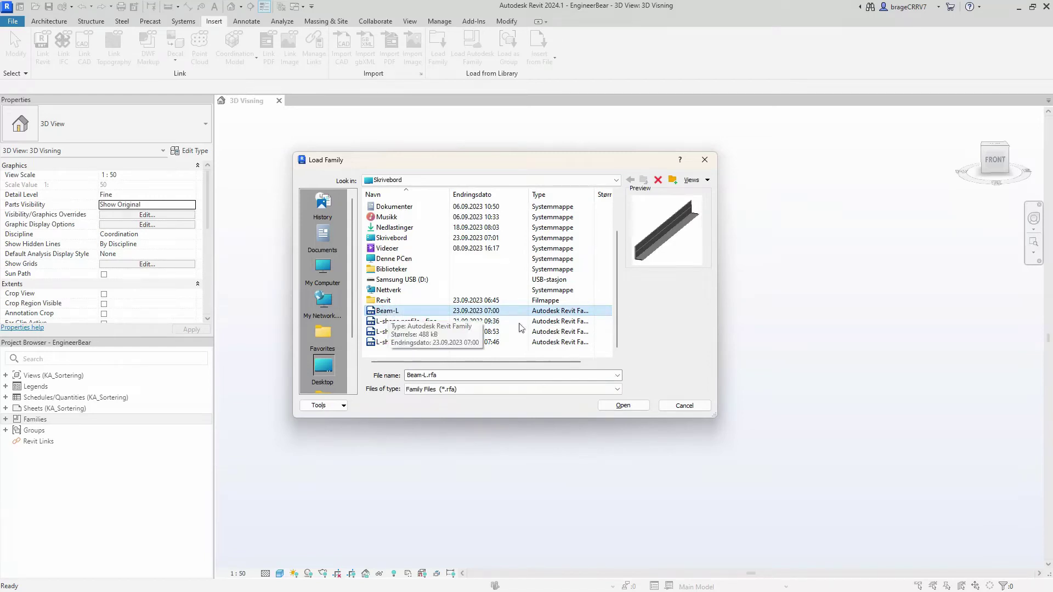
pyautogui.click(623, 405)
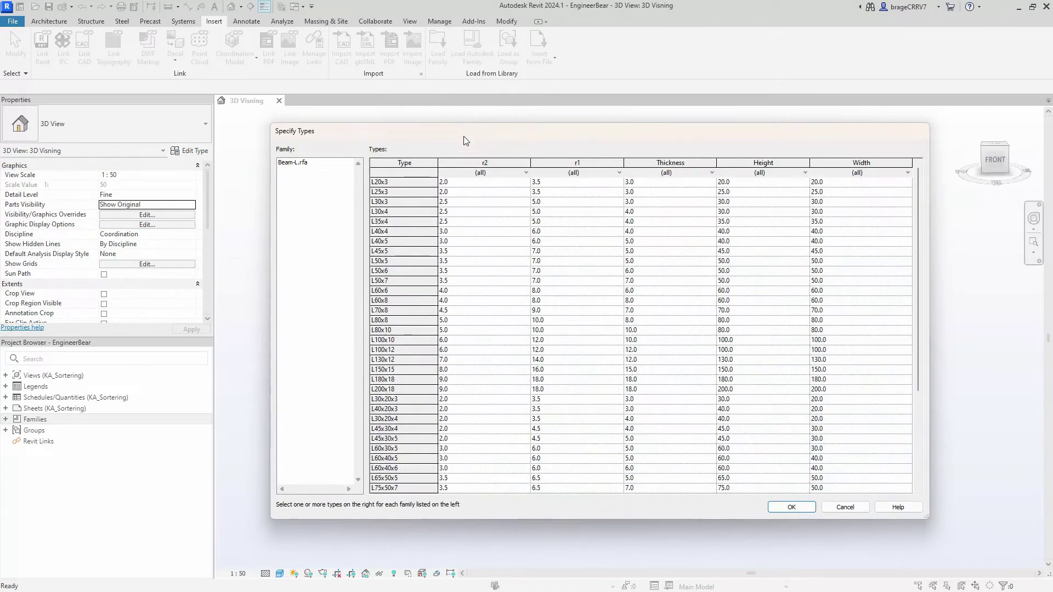
# Step: Select the six types L60x30x5 through L80x40x6 and load them
pyautogui.moveTo(463, 133); pyautogui.dragTo(412, 107)
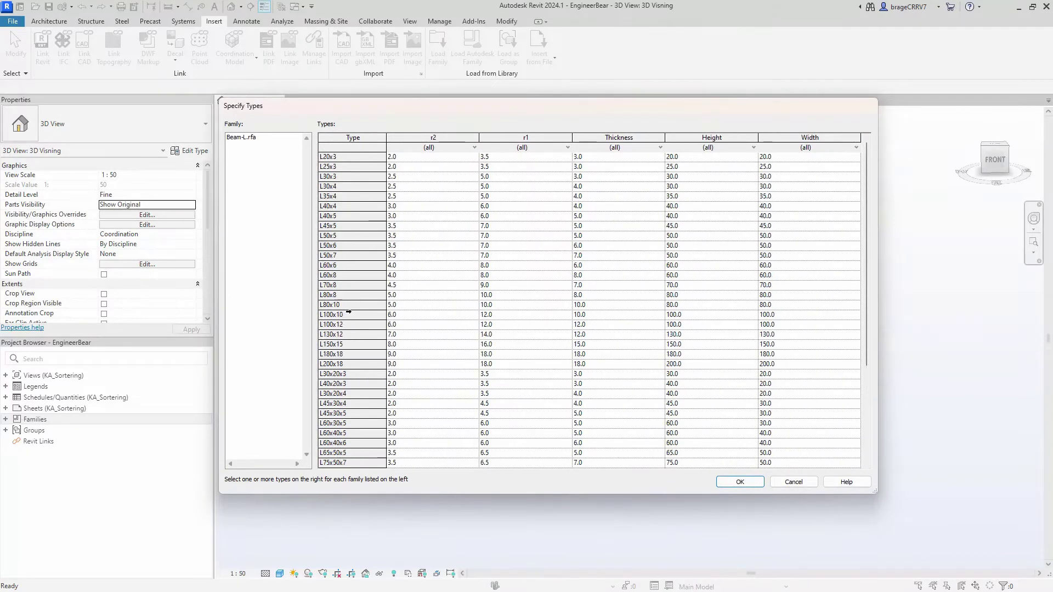
pyautogui.scroll(-5, 352, 305)
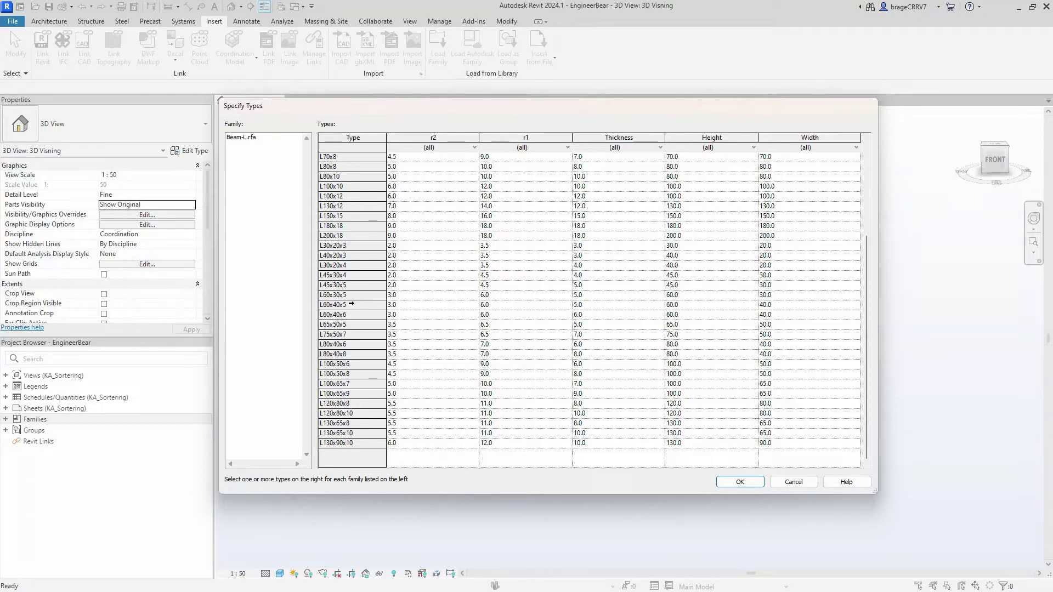
pyautogui.click(333, 292)
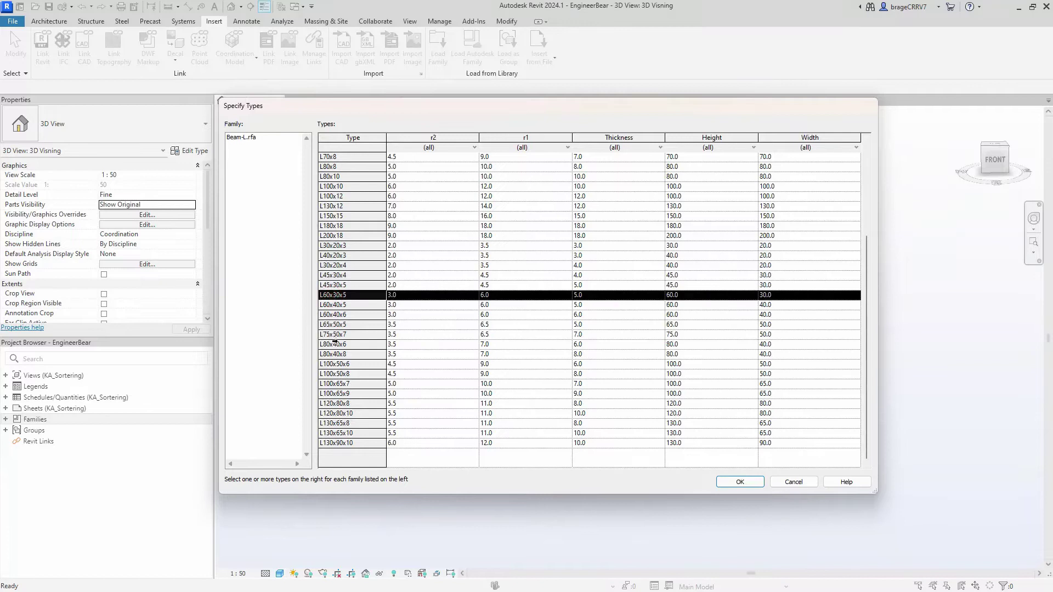
pyautogui.keyDown('shift'); pyautogui.click(335, 344); pyautogui.keyUp('shift')
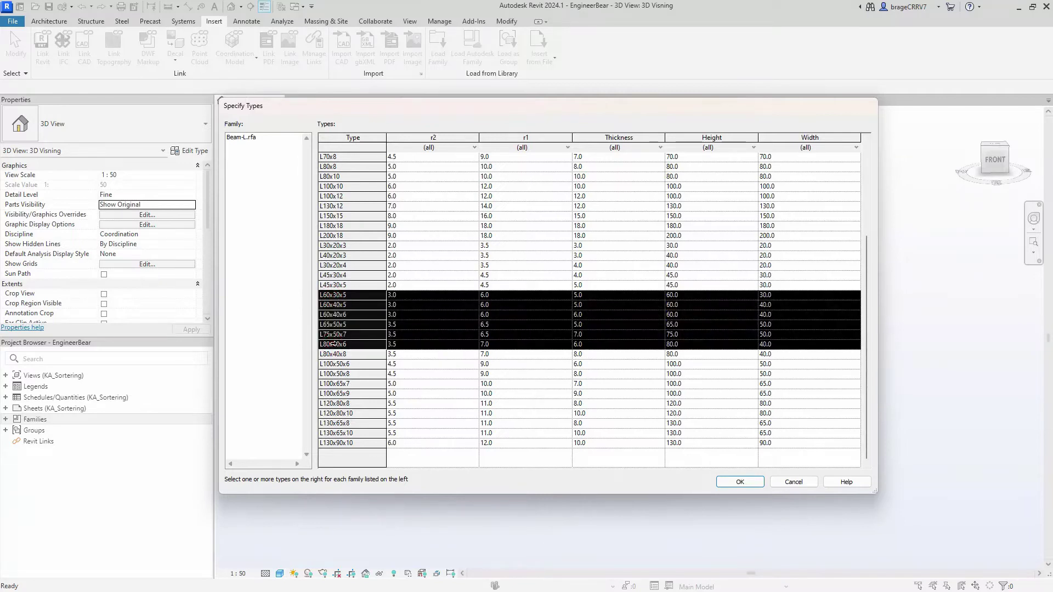
pyautogui.click(731, 483)
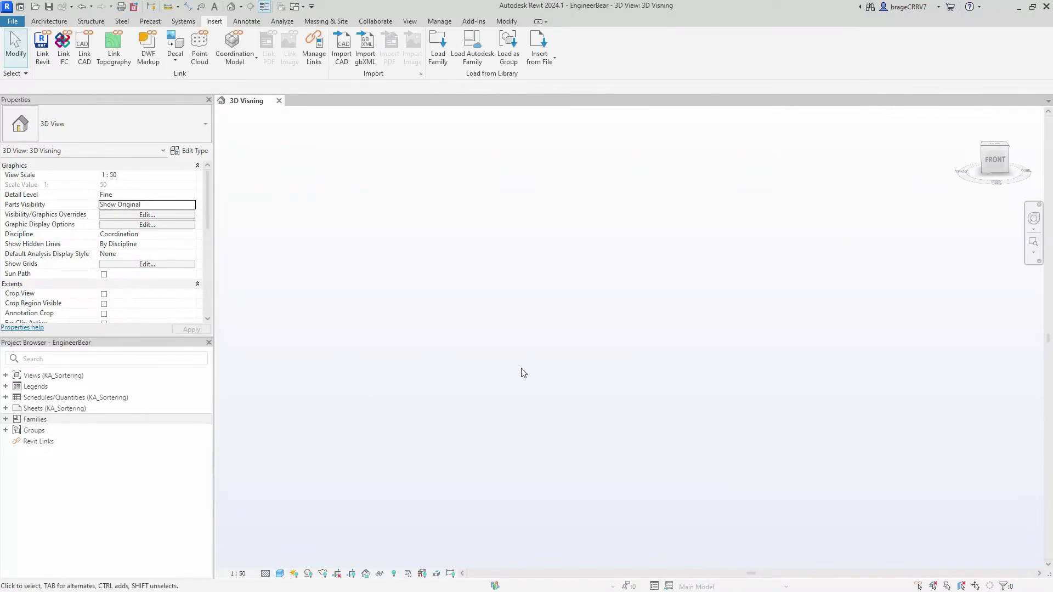
# Step: Place an L60x30x5 Beam-L beam from the Project Browser by picking start and end points
pyautogui.click(6, 420)
pyautogui.scroll(-10, 5, 426)
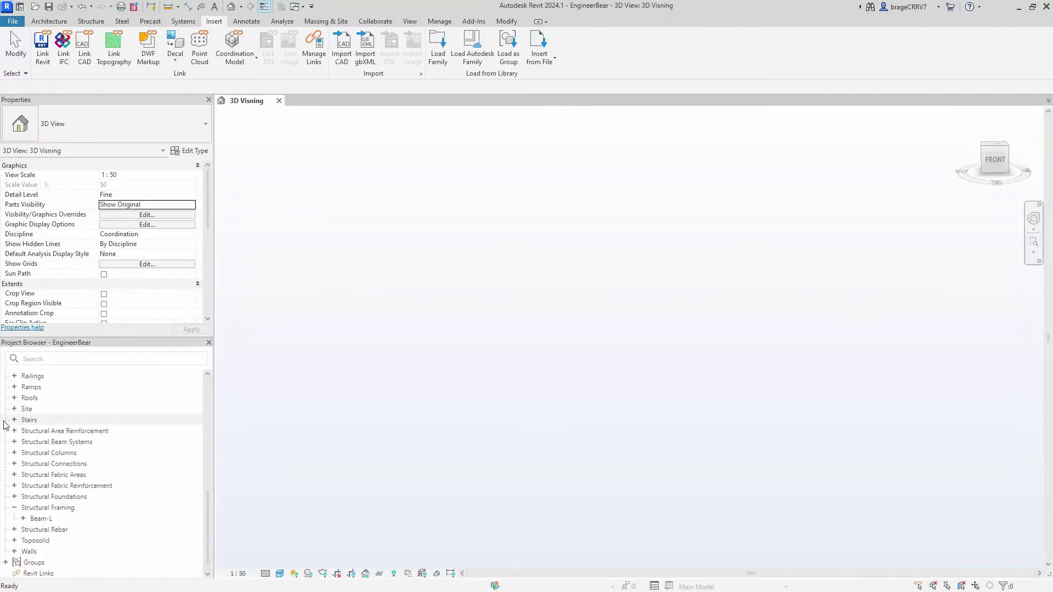
pyautogui.click(23, 519)
pyautogui.scroll(-2, 52, 529)
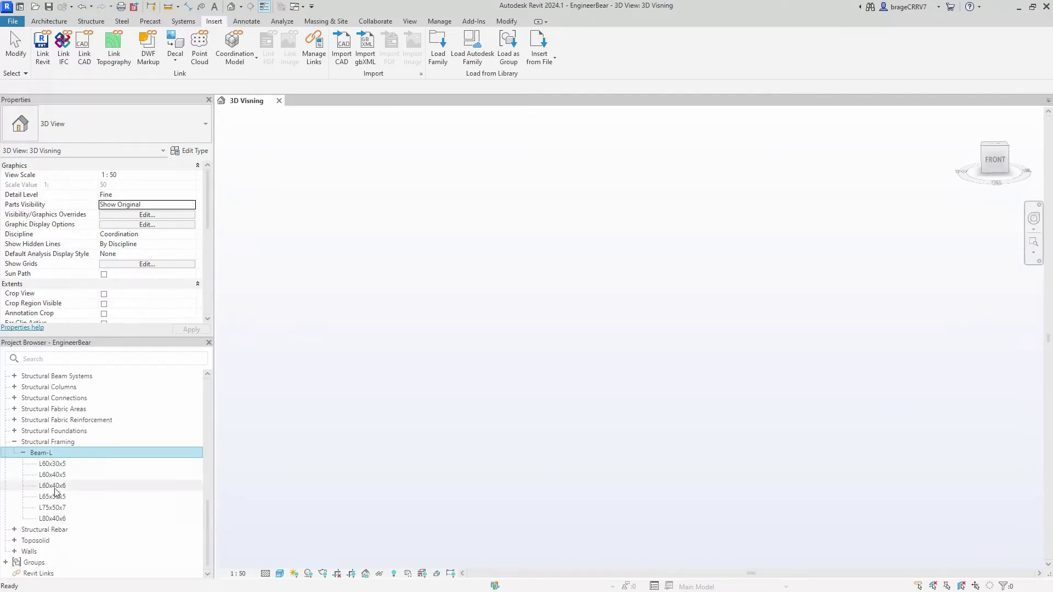
pyautogui.click(52, 464)
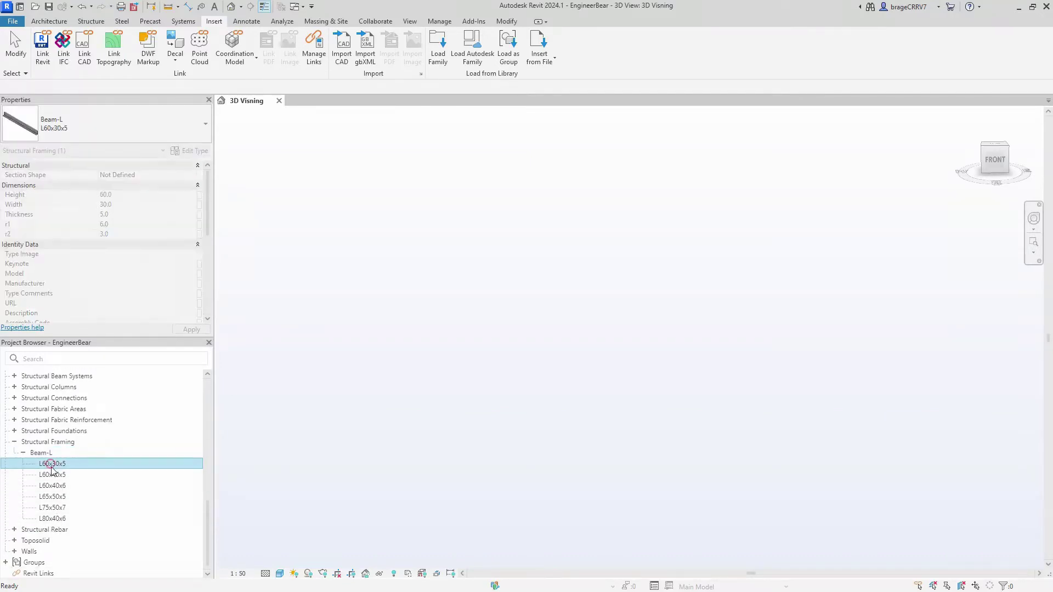
pyautogui.moveTo(52, 464); pyautogui.dragTo(654, 310)
pyautogui.click(653, 311)
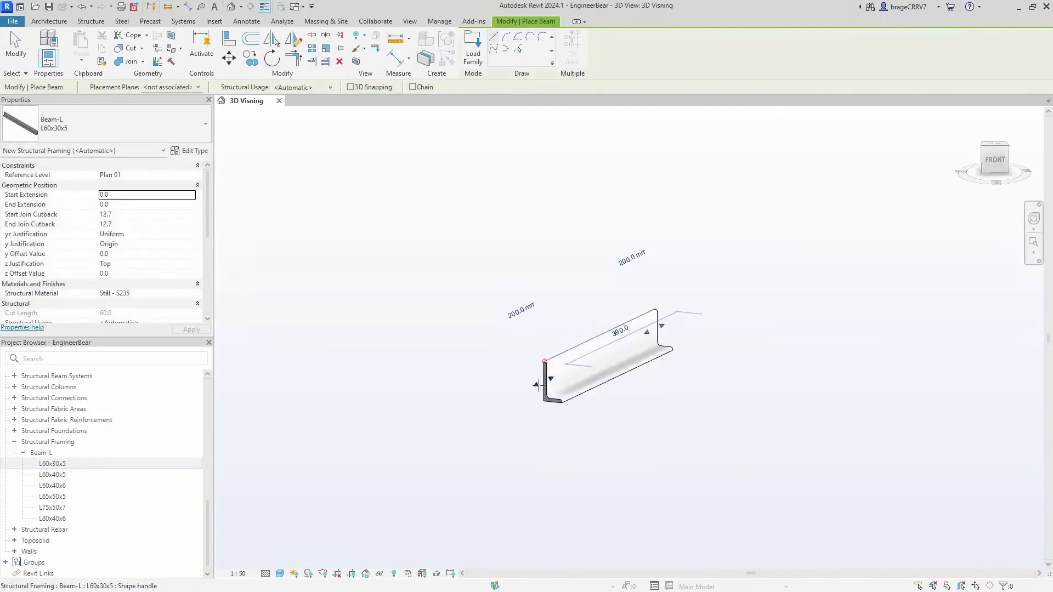
pyautogui.click(537, 385)
pyautogui.press('Escape')
# Step: Reselect the placed beam and bring up the list of Beam-L types
pyautogui.scroll(3, 631, 417)
pyautogui.click(508, 384)
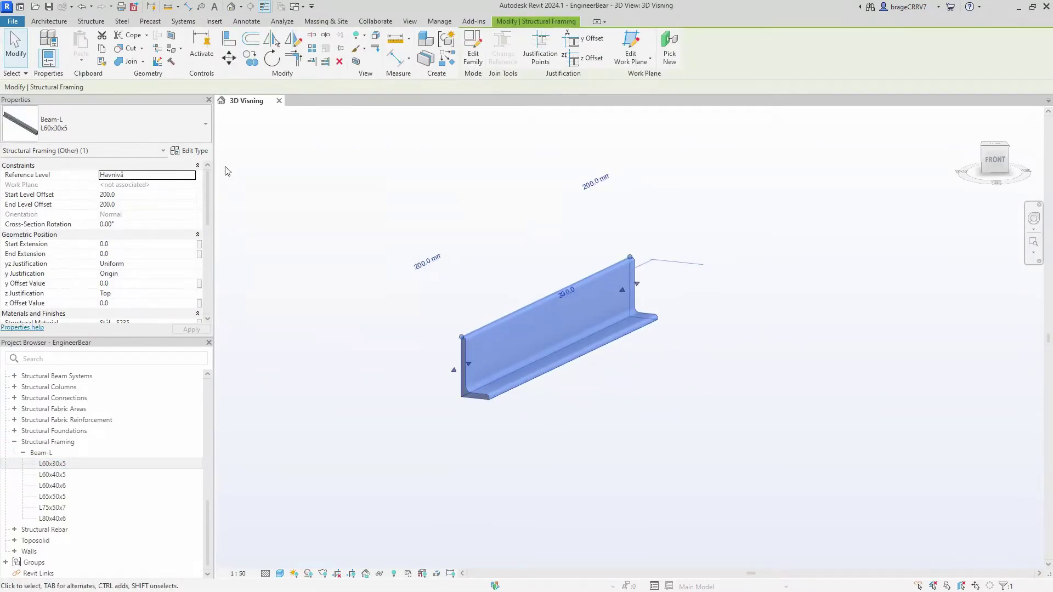
pyautogui.moveTo(450, 256); pyautogui.dragTo(297, 228, button='middle')
pyautogui.click(348, 245)
pyautogui.click(351, 337)
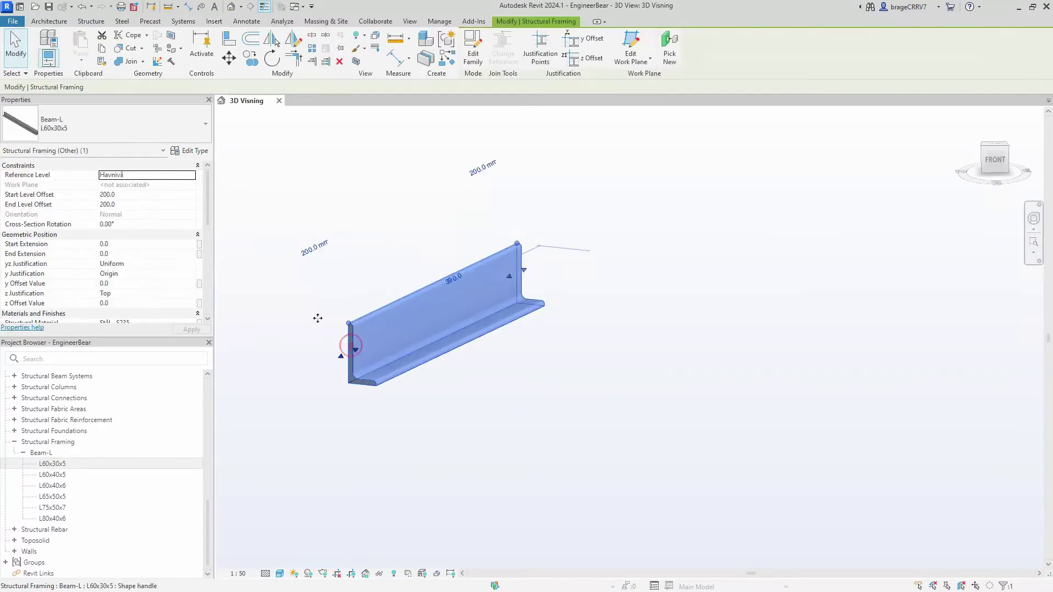
pyautogui.click(138, 125)
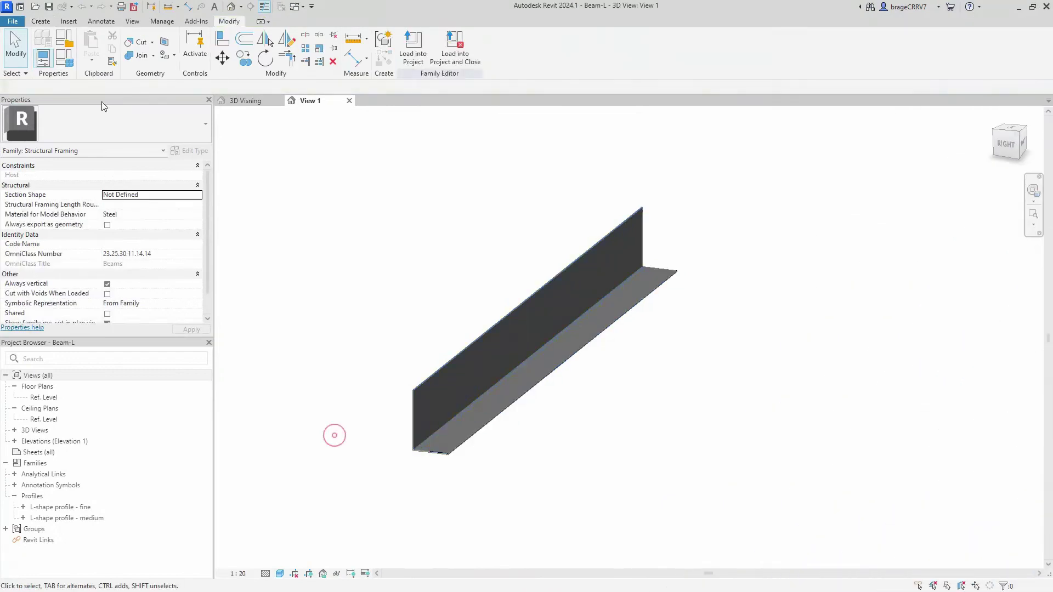
# Step: Review the Beam-L type parameters, then start exporting the family types to text
pyautogui.click(64, 57)
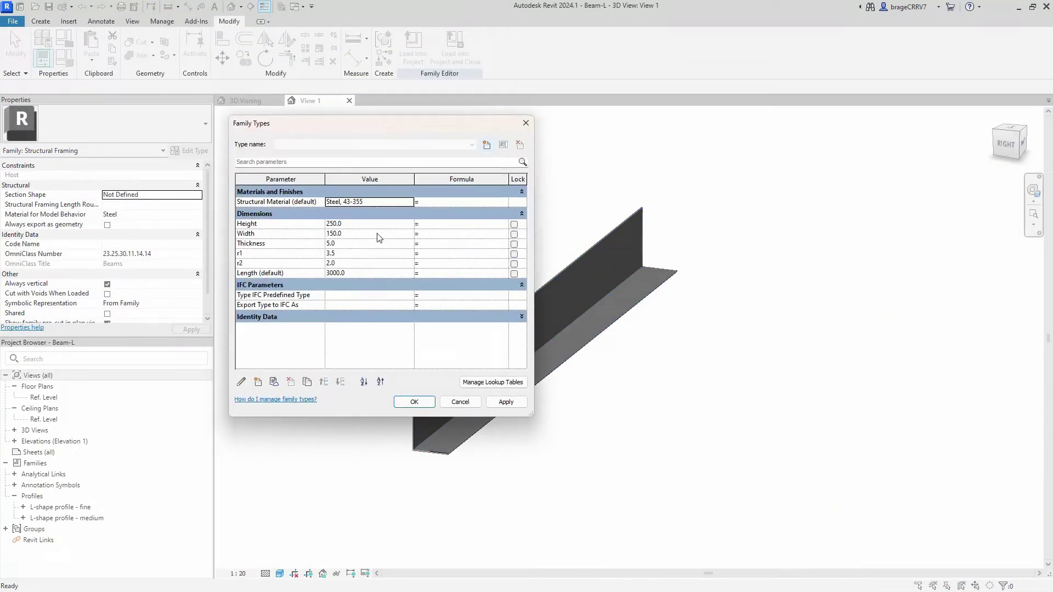
pyautogui.click(525, 123)
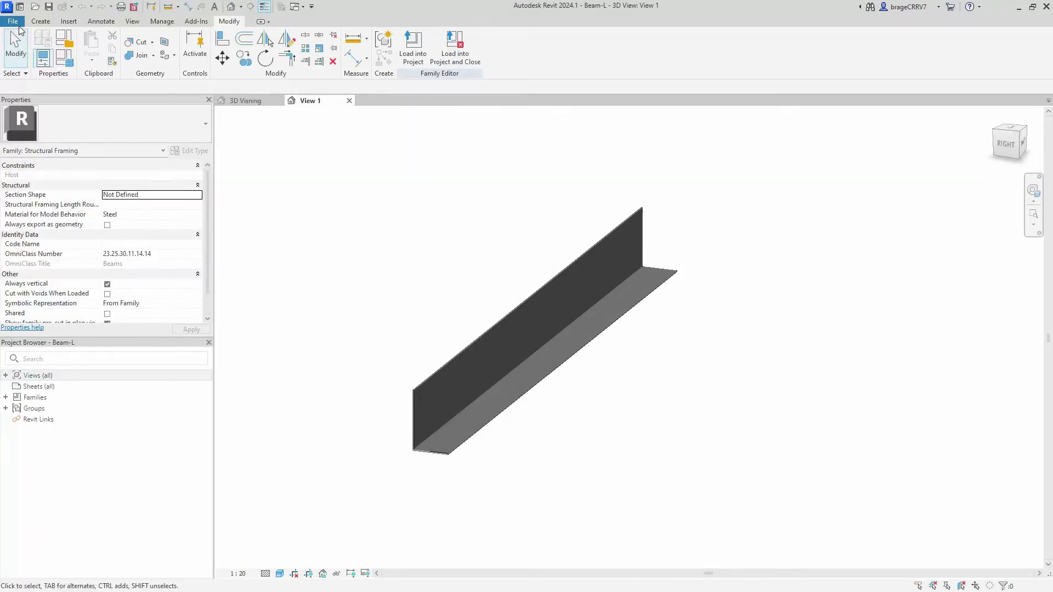
pyautogui.click(8, 21)
pyautogui.moveTo(45, 178)
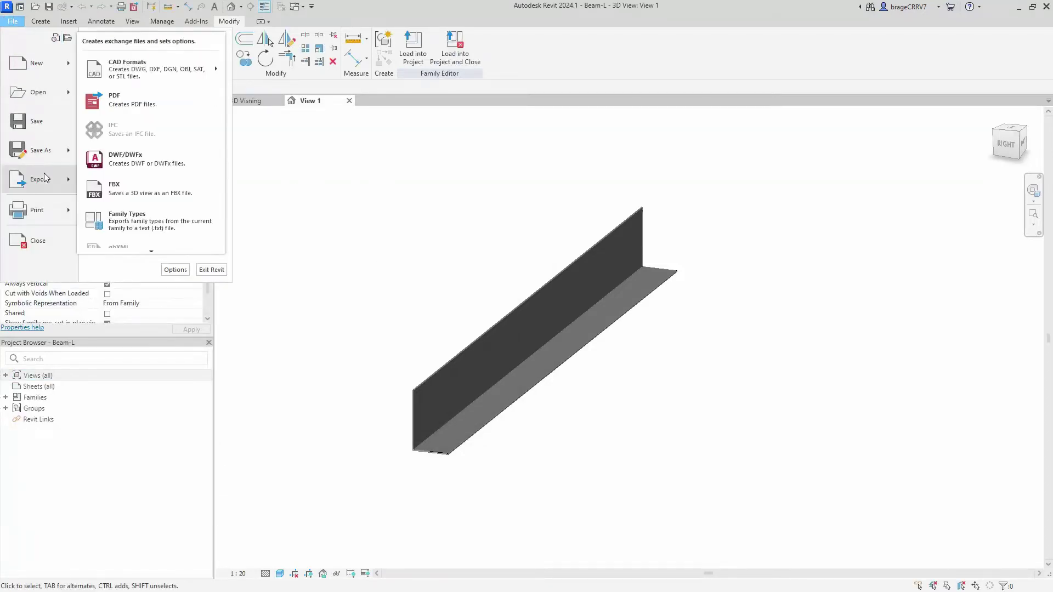
pyautogui.click(171, 221)
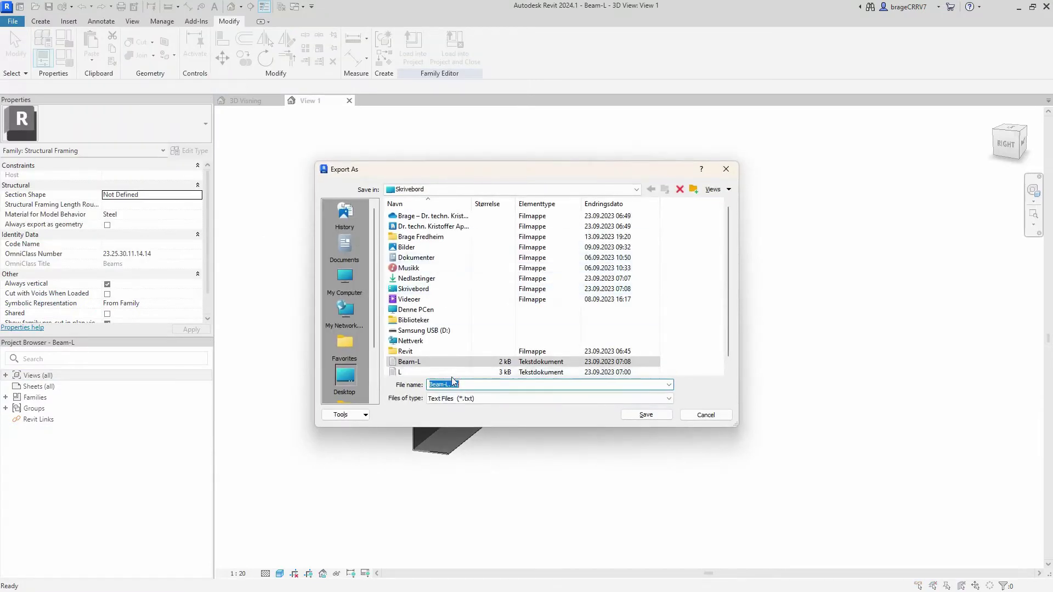
# Step: Save the export as Beam-L.txt, replacing the existing file, and minimise Revit
pyautogui.click(646, 414)
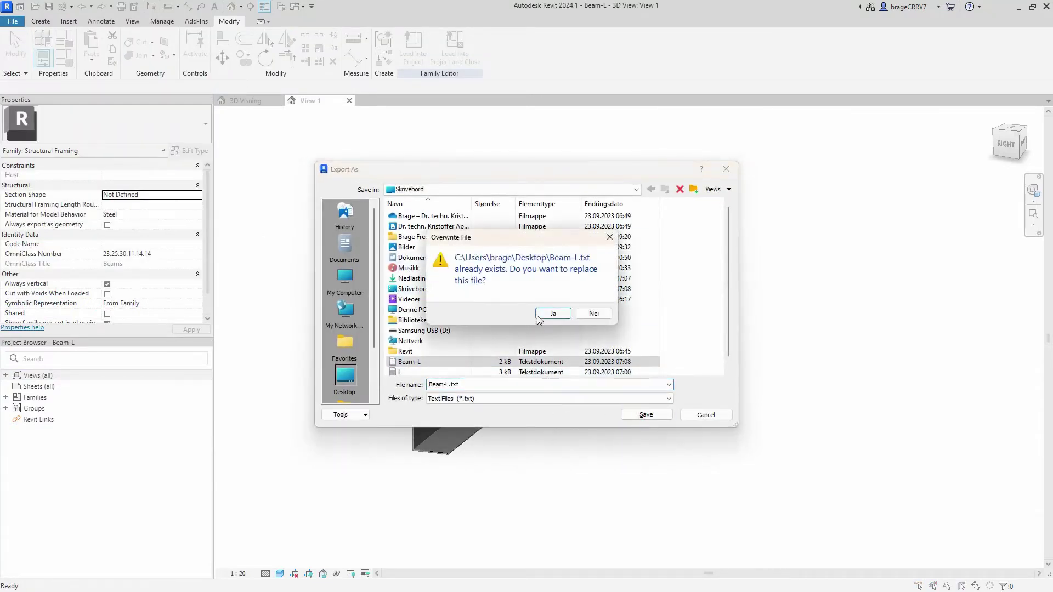
pyautogui.click(546, 313)
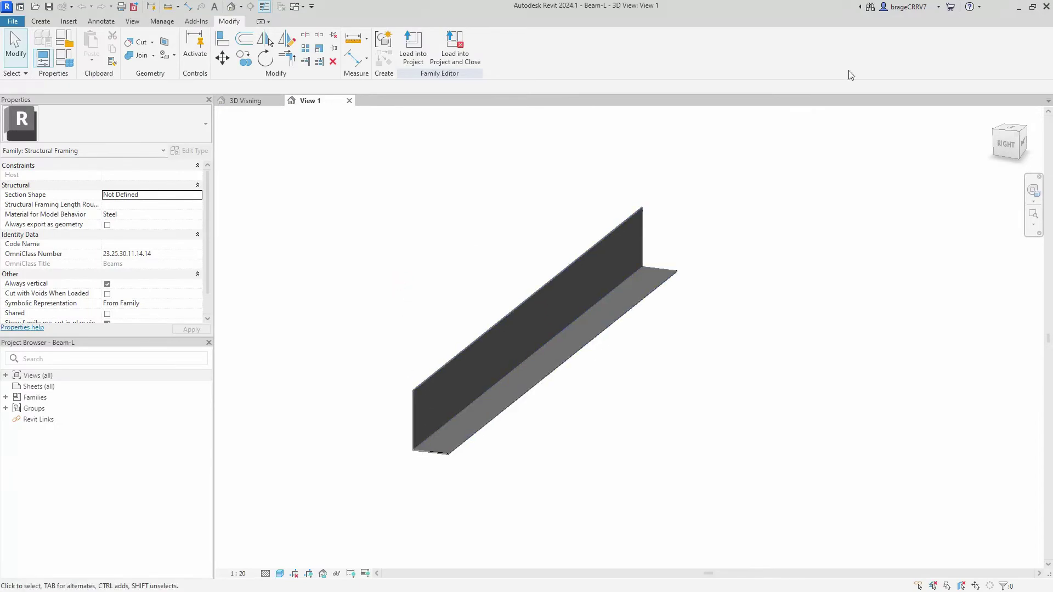
pyautogui.click(1018, 7)
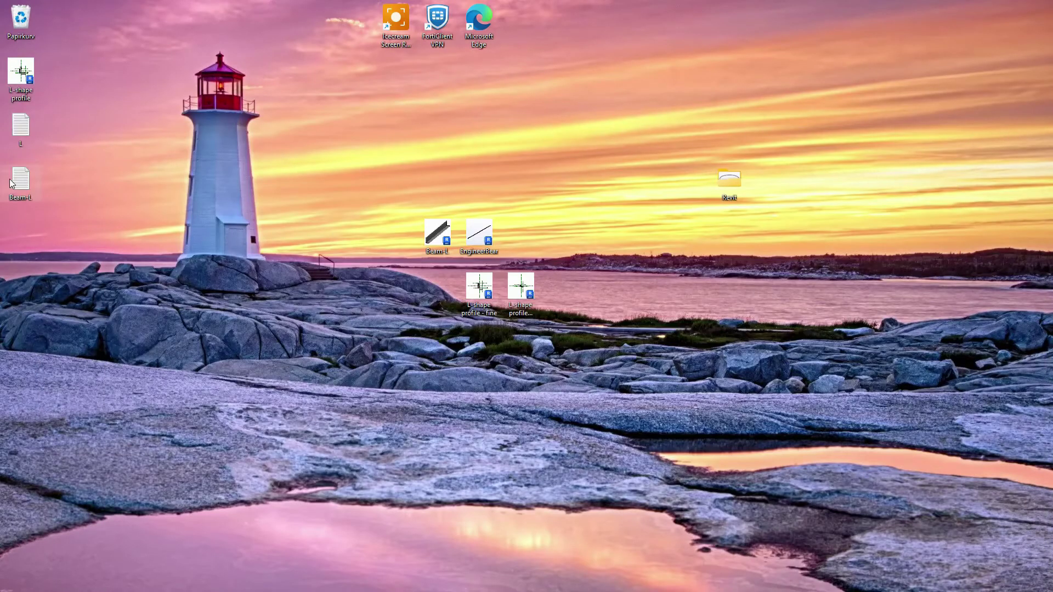
# Step: Open Beam-L.txt in Notepad and delete the Structural Material header
pyautogui.doubleClick(25, 180)
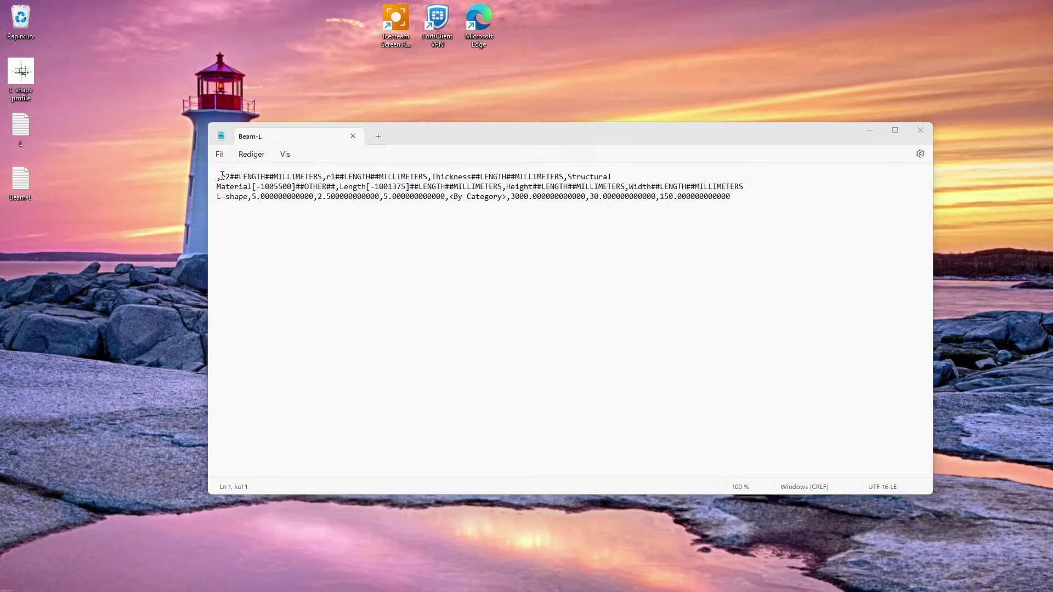
pyautogui.moveTo(223, 176); pyautogui.dragTo(336, 185)
pyautogui.press('Delete')
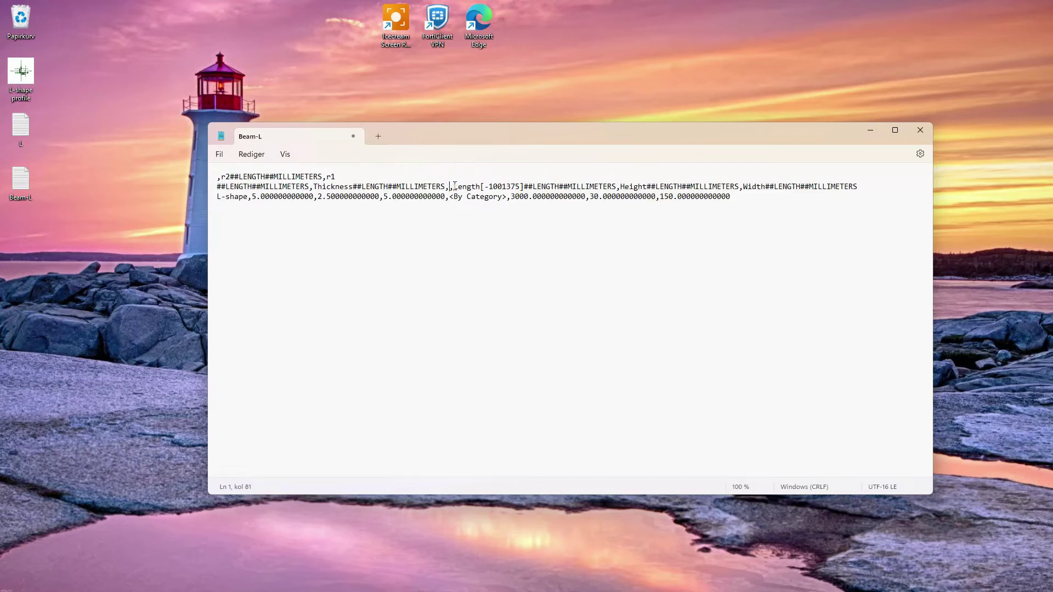
# Step: Delete the Length header and leftover comma, then select the values on line 2
pyautogui.moveTo(454, 186); pyautogui.dragTo(621, 185)
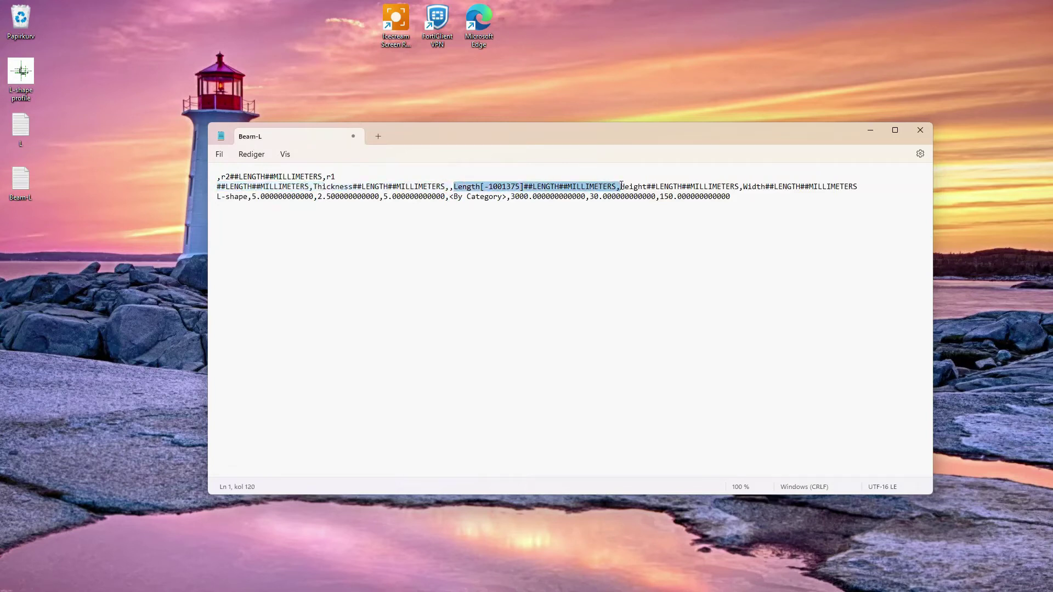
pyautogui.press('Delete')
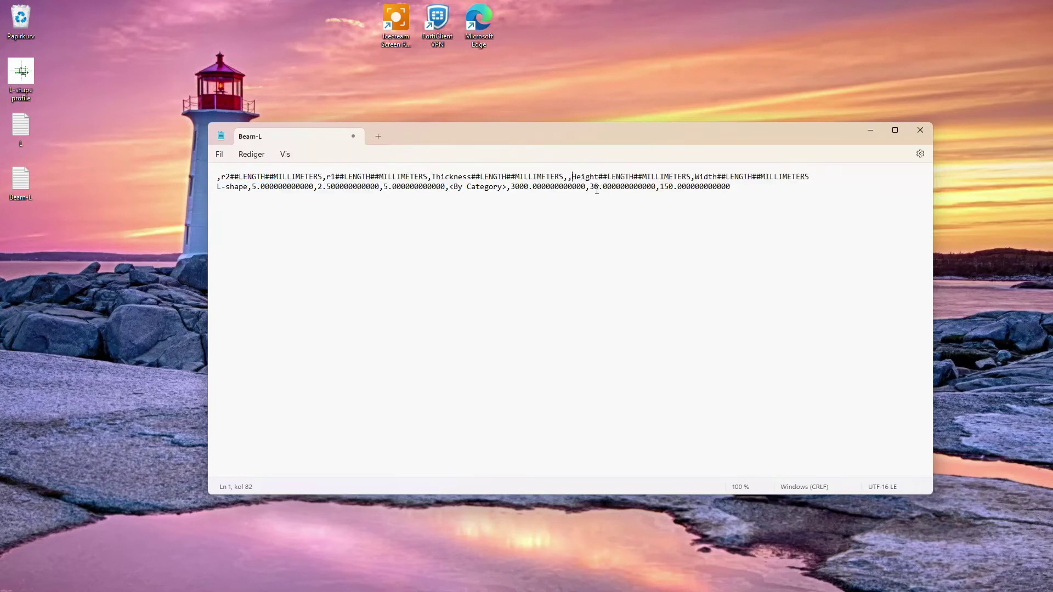
pyautogui.press('BackSpace')
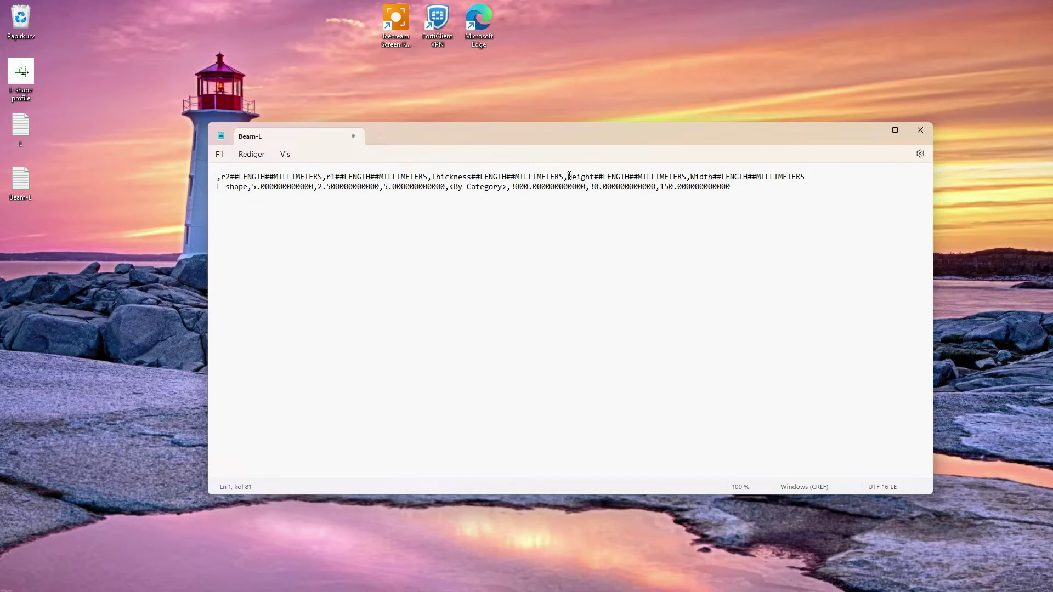
pyautogui.moveTo(569, 176); pyautogui.dragTo(801, 178)
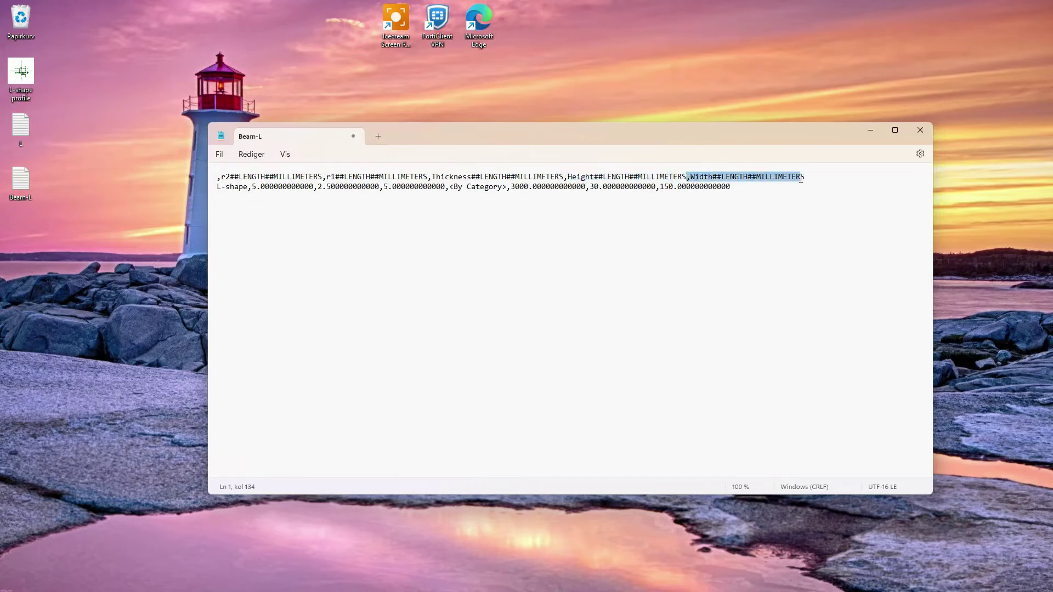
pyautogui.moveTo(218, 187); pyautogui.dragTo(731, 188)
# Step: Replace line 2 with the row L20x3,2,3.5,3,20,20 and copy it
pyautogui.press('Delete')
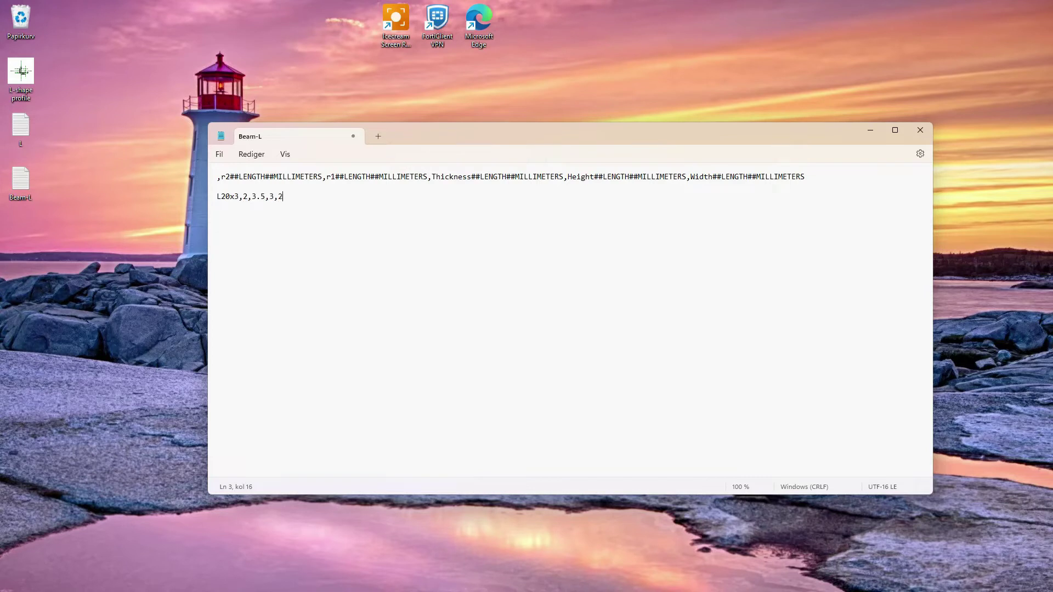
pyautogui.write(',20')
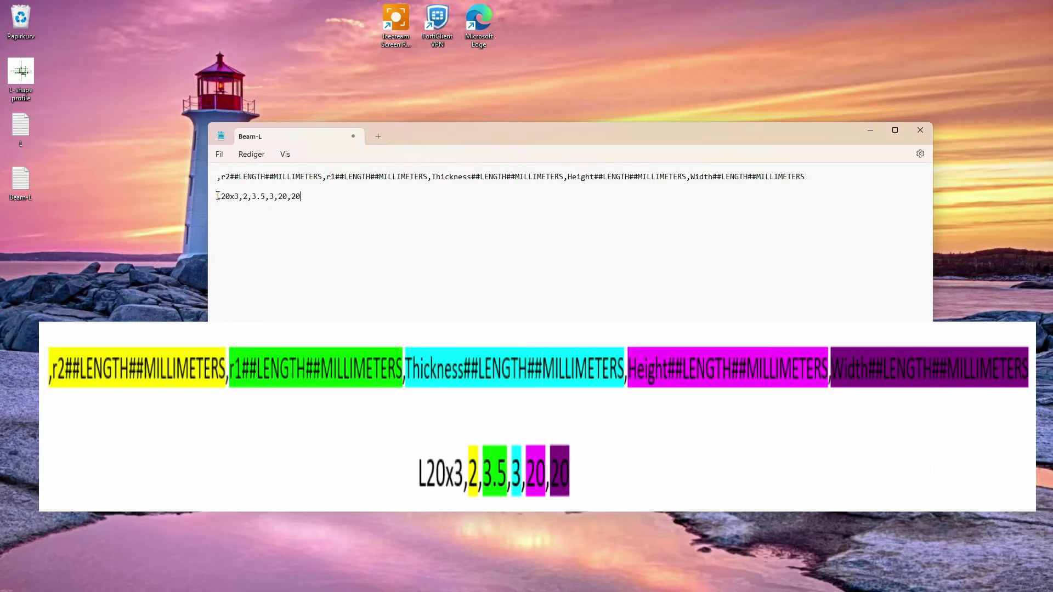
pyautogui.moveTo(218, 196); pyautogui.dragTo(302, 195)
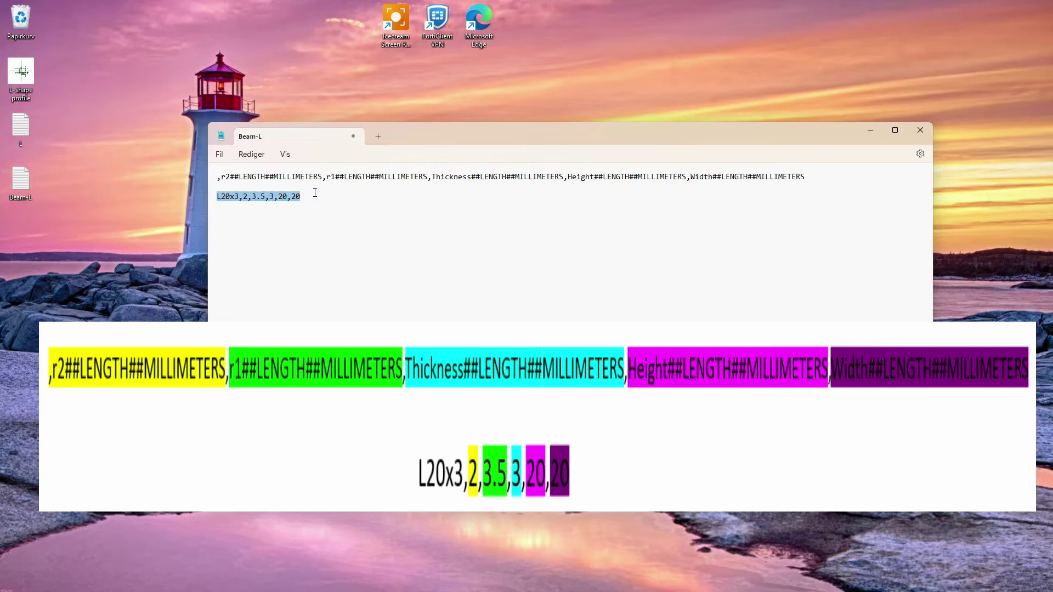
pyautogui.hotkey('ctrl', 'c')
# Step: Paste a duplicate below, change it to L25x3,2,3.5,3,25,25, and paste it again
pyautogui.click(328, 192)
pyautogui.press('Return')
pyautogui.hotkey('ctrl', 'v')
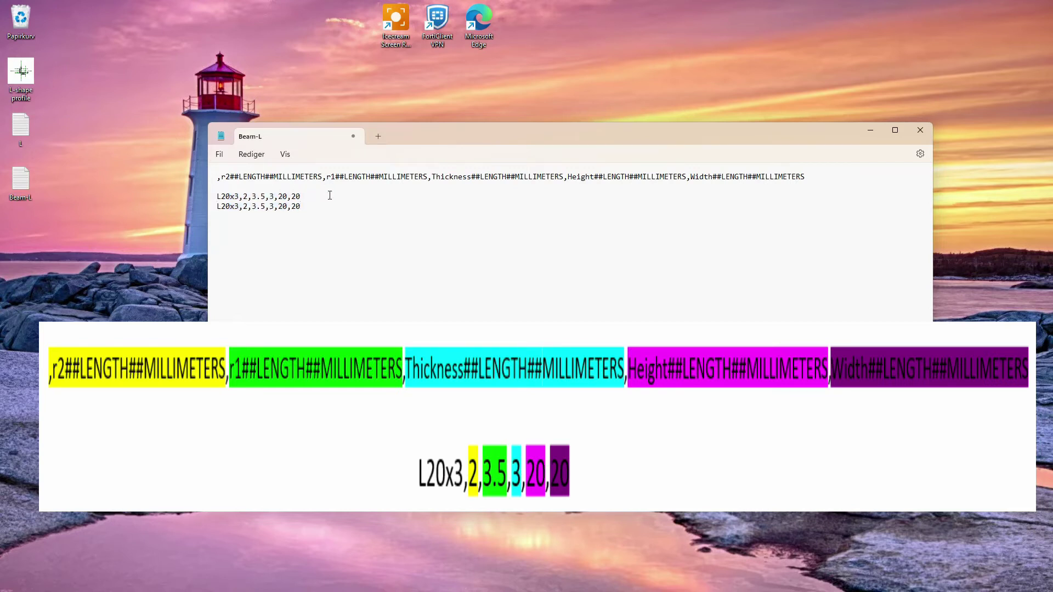
pyautogui.moveTo(224, 205)
pyautogui.mouseDown()
pyautogui.moveTo(301, 206)
pyautogui.moveTo(211, 213)
pyautogui.mouseUp()
pyautogui.write('5,25')
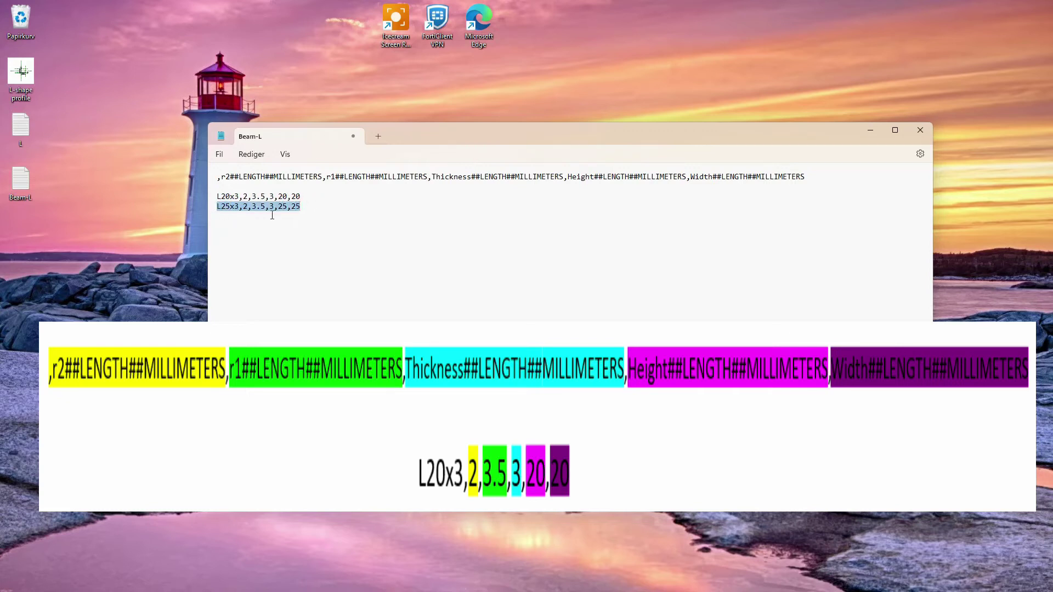
pyautogui.click(328, 211)
pyautogui.hotkey('ctrl', 'v')
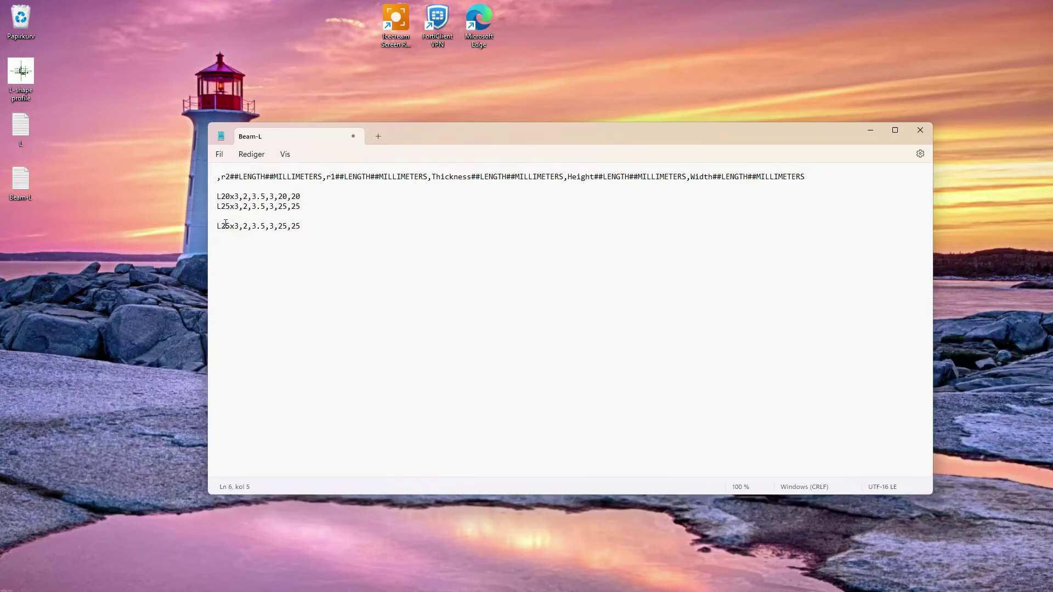
# Step: Edit line 6 of the catalog into an L45 profile row with updated values
pyautogui.press('BackSpace')
pyautogui.write('4')
pyautogui.moveTo(218, 226); pyautogui.dragTo(235, 227)
pyautogui.tripleClick(234, 227)
pyautogui.click(237, 227)
pyautogui.write('25x')
pyautogui.moveTo(291, 226); pyautogui.dragTo(302, 225)
pyautogui.write('45')
pyautogui.tripleClick(299, 235)
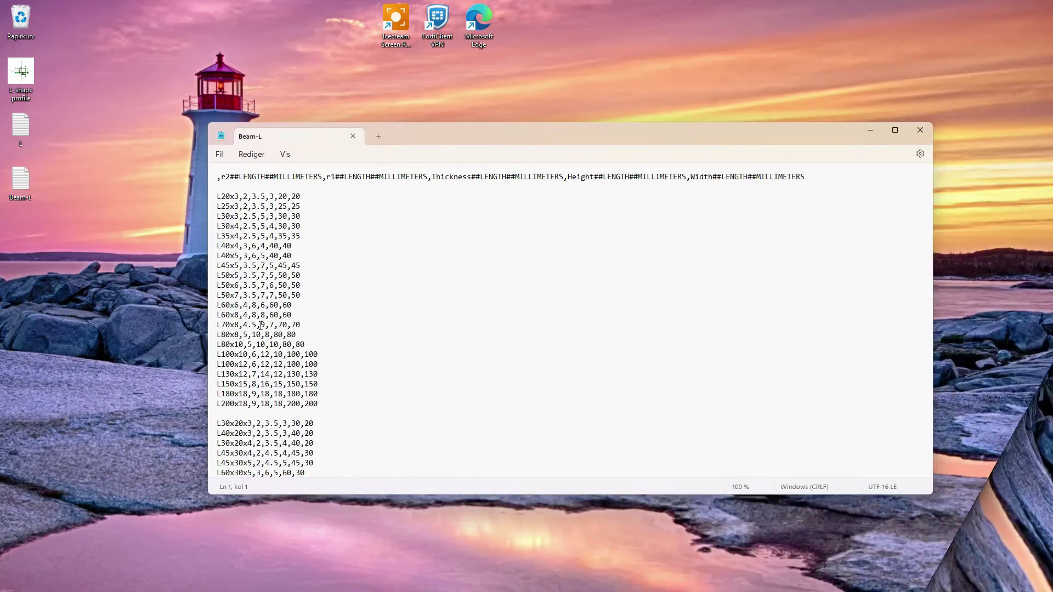
# Step: Undo the stray tabs inserted in the L60x8 row, then bring up Task View
pyautogui.click(252, 313)
pyautogui.scroll(-5, 251, 311)
pyautogui.press('Tab')
pyautogui.press('Tab')
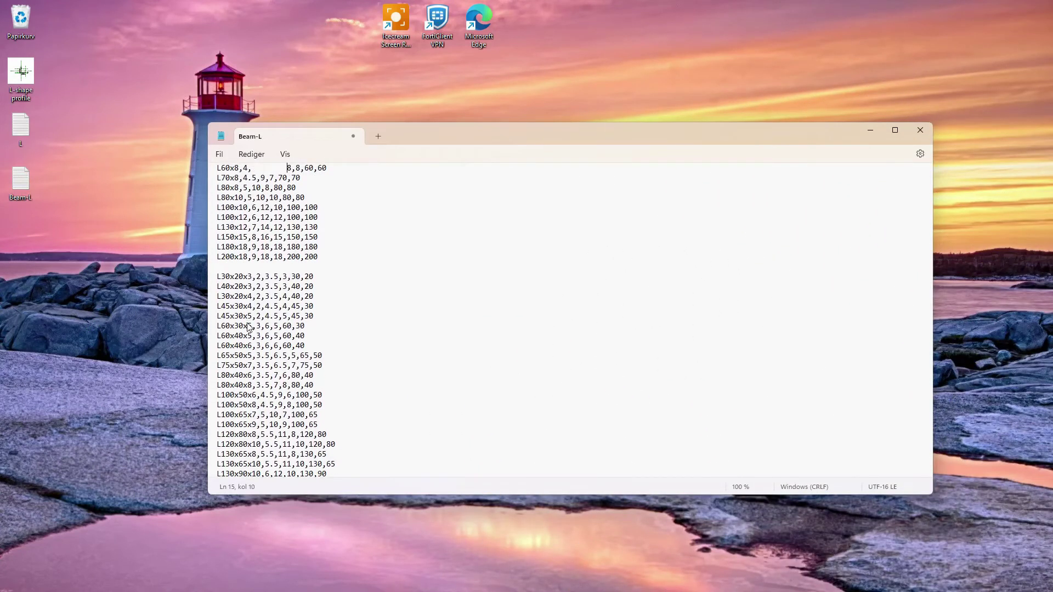
pyautogui.scroll(5, 575, 321)
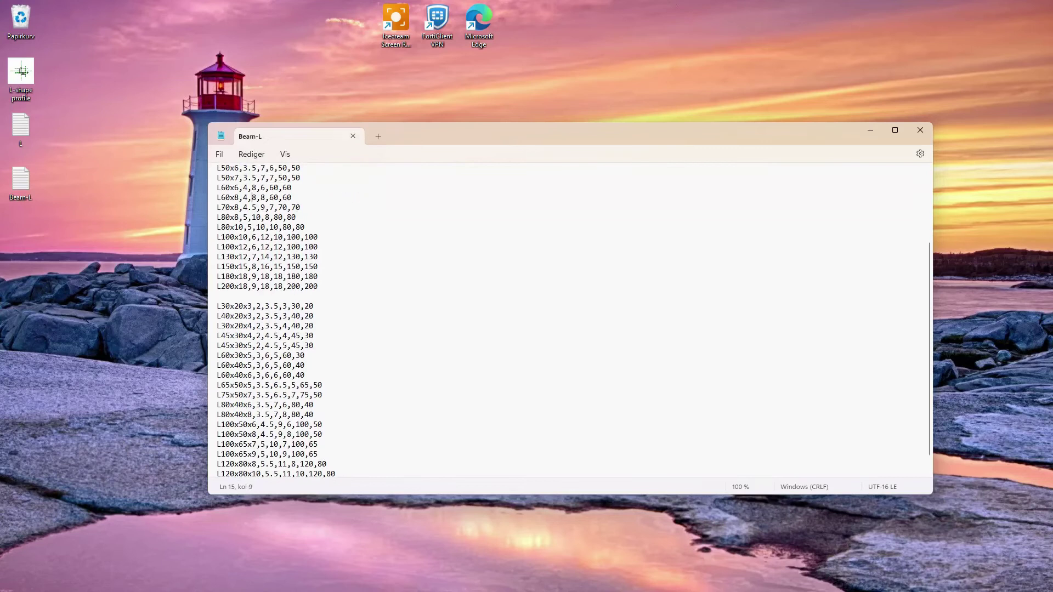
pyautogui.hotkey('ctrl', 'z')
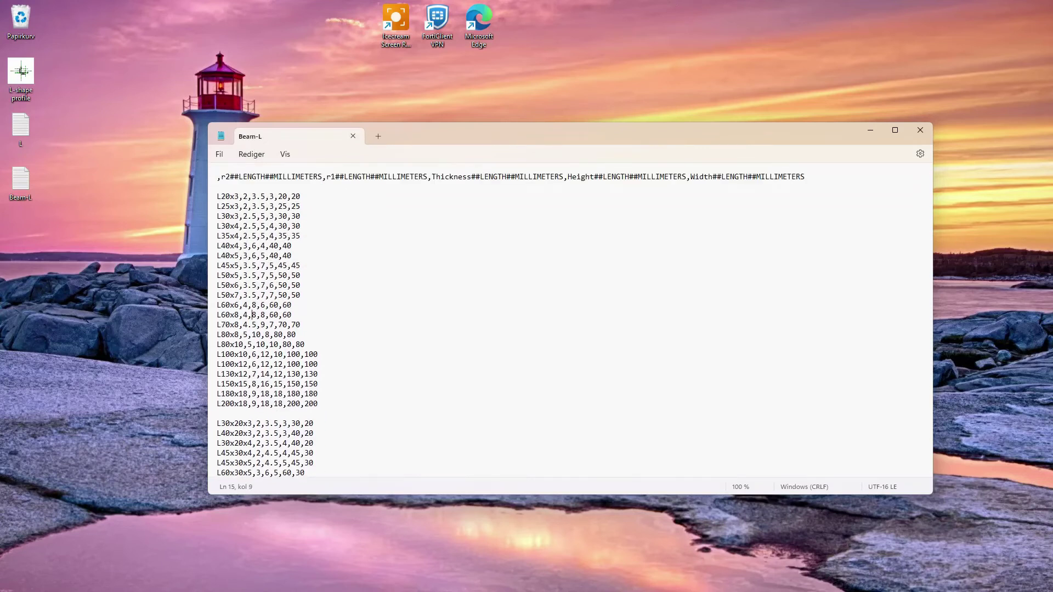
pyautogui.press('super+Tab')
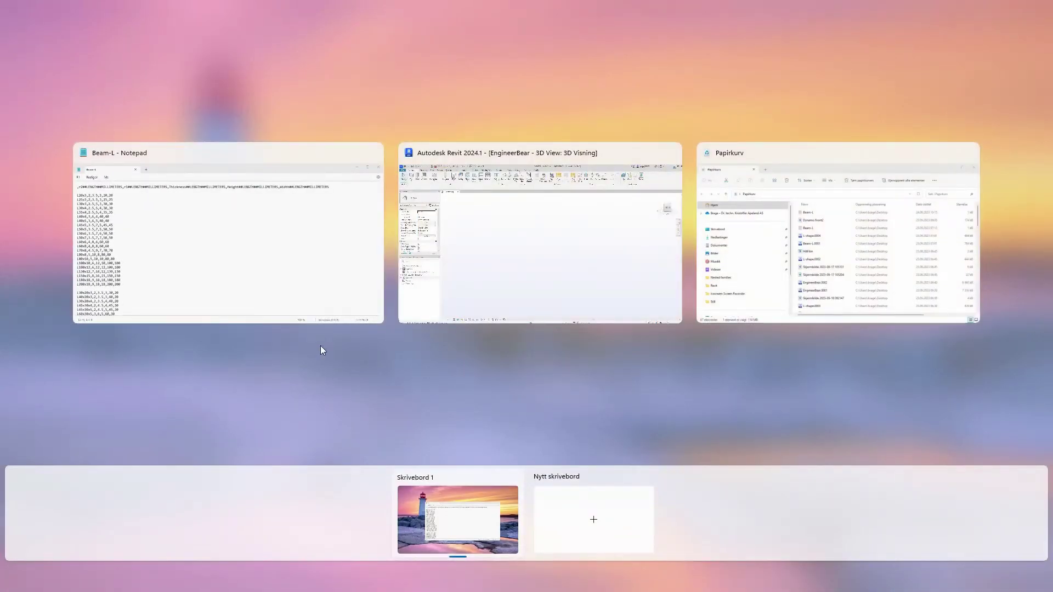
# Step: Back in Revit, open Beam-L.rfa from the Desktop via Insert > Load Family
pyautogui.click(543, 235)
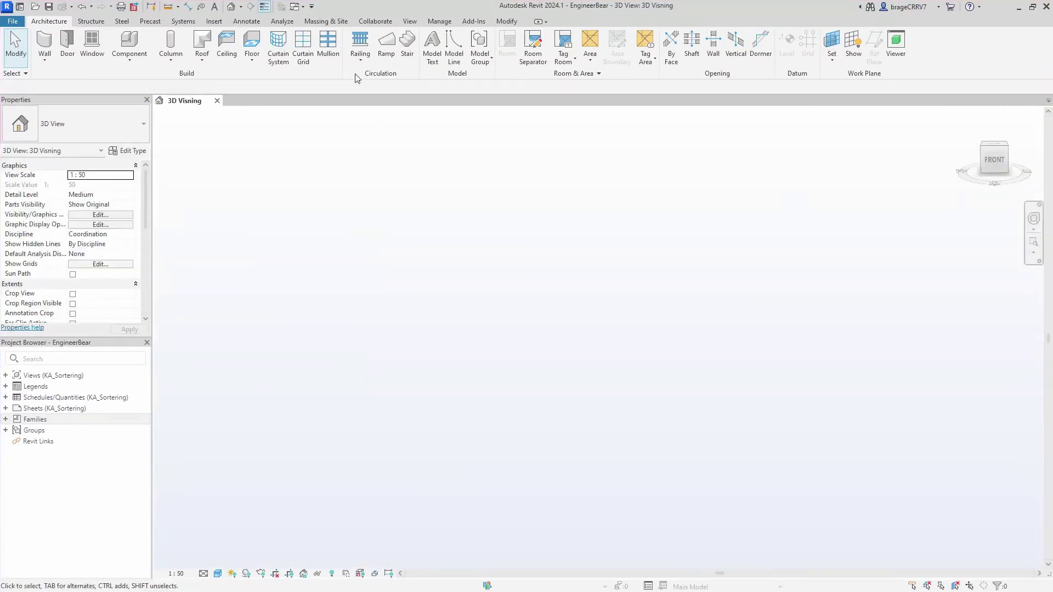
pyautogui.click(411, 20)
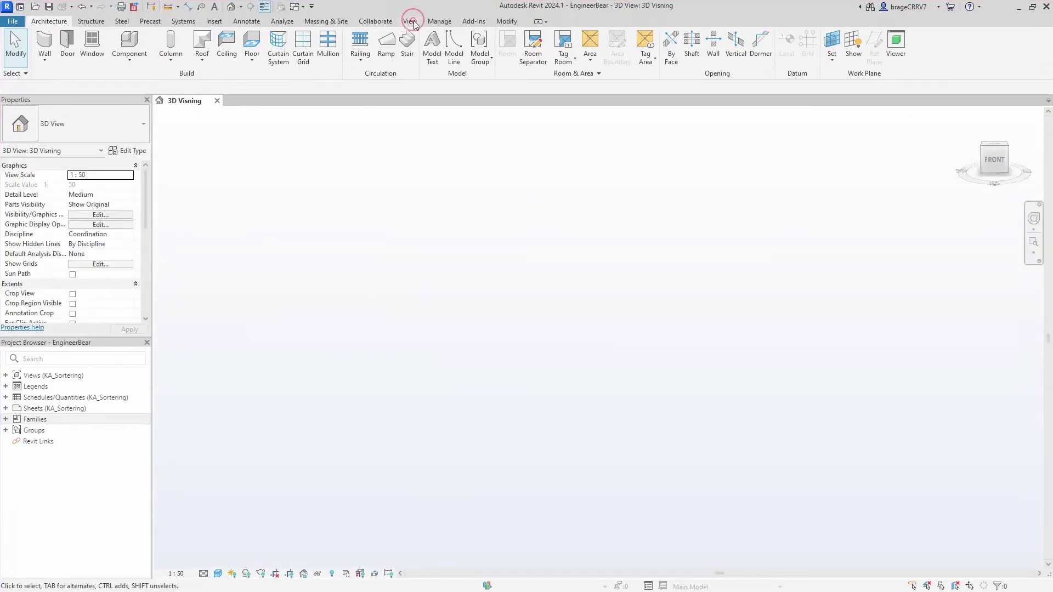
pyautogui.click(212, 22)
pyautogui.click(438, 56)
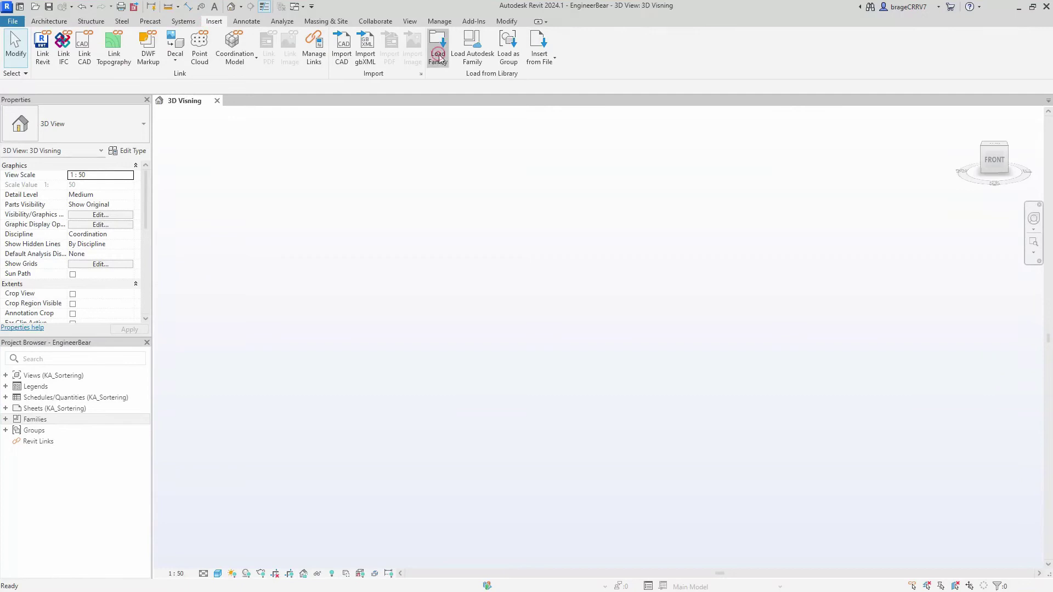
pyautogui.click(331, 310)
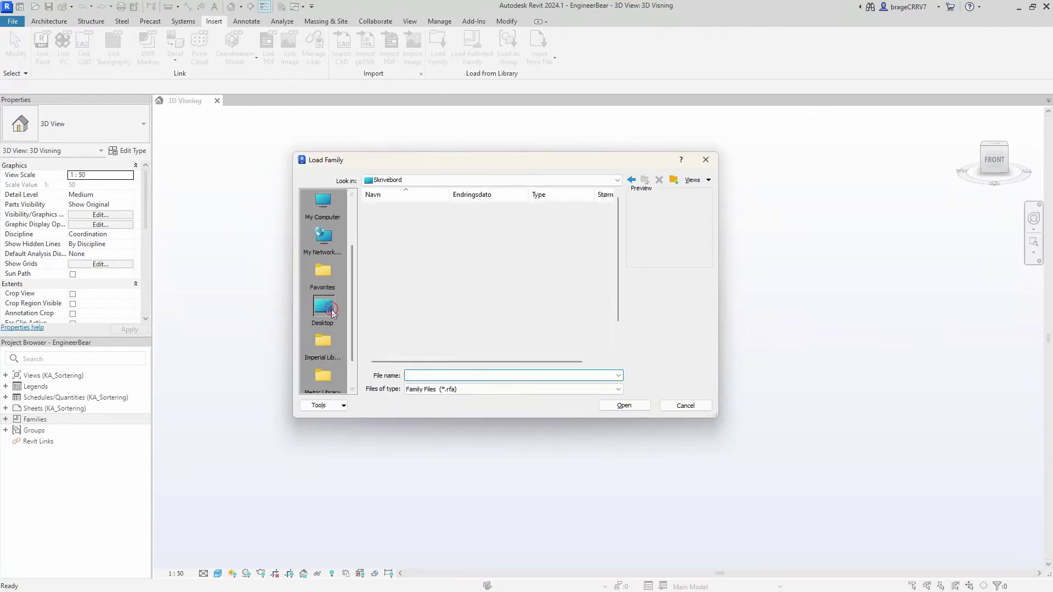
pyautogui.click(387, 342)
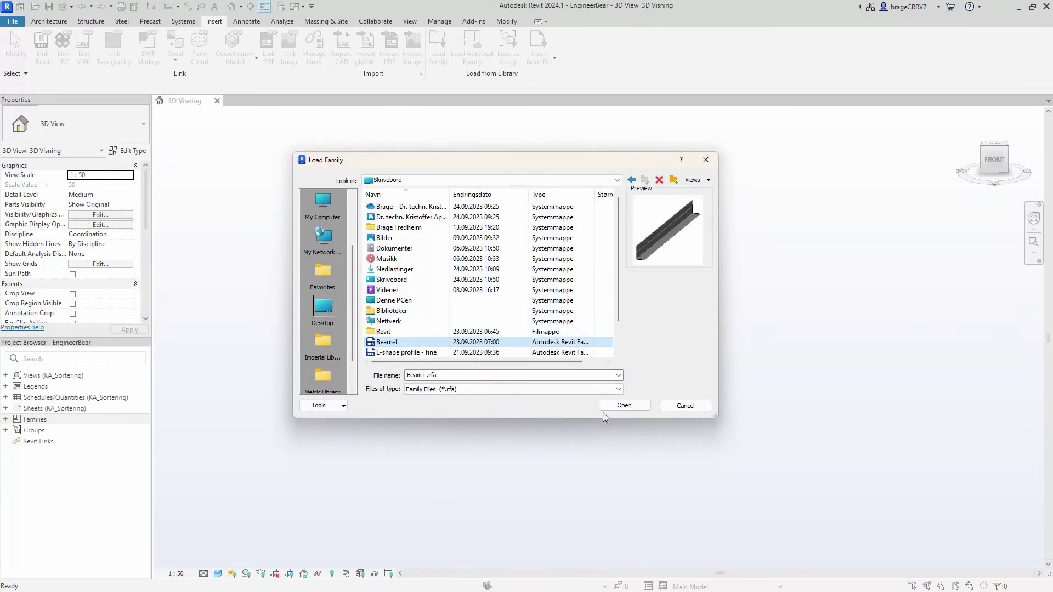
pyautogui.click(623, 405)
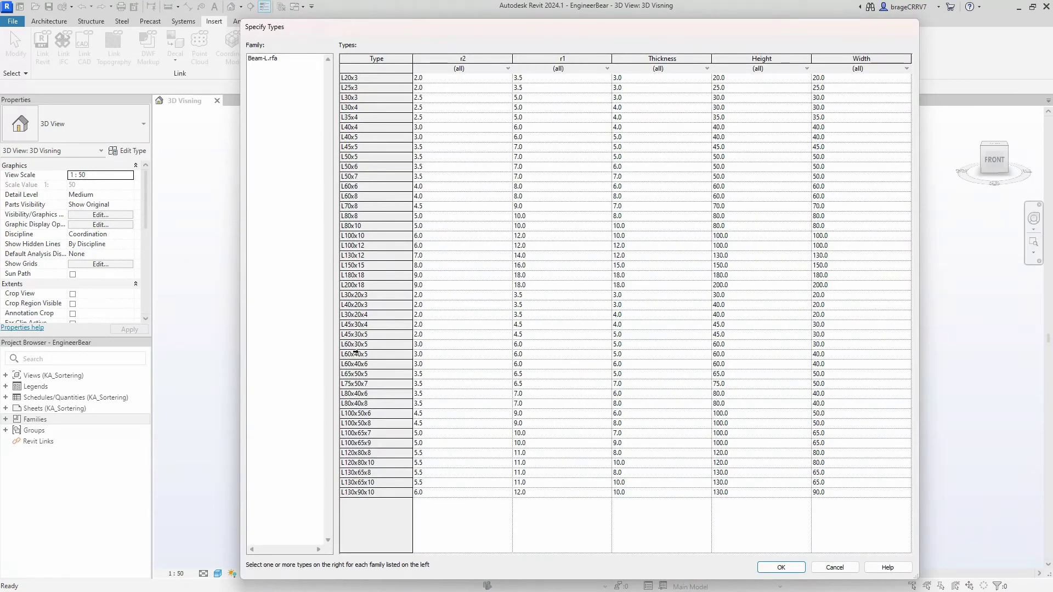
# Step: Select the five types L180x18 through L30x20x4 and load them
pyautogui.click(358, 217)
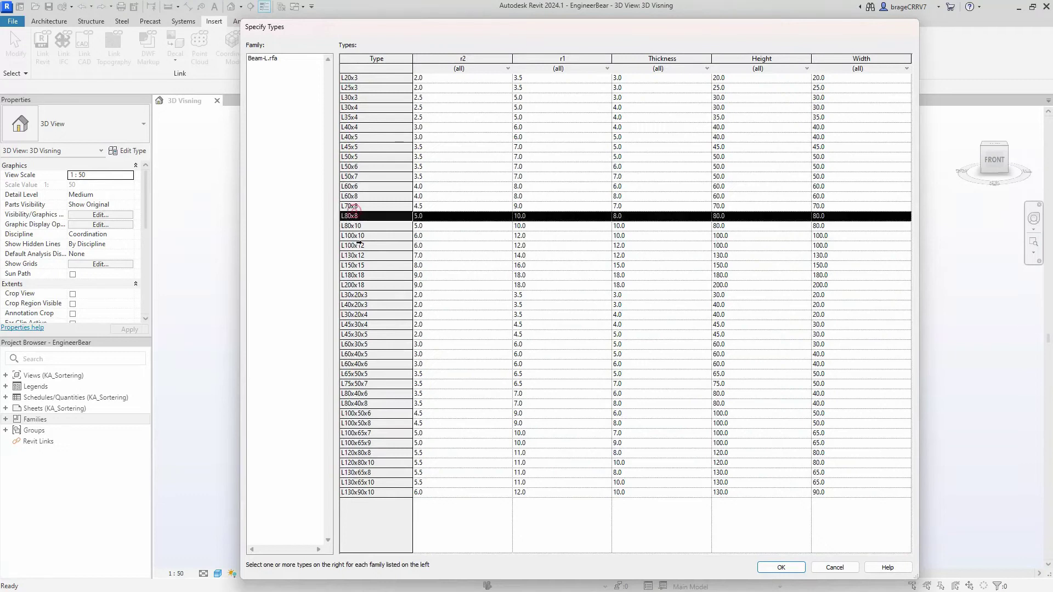
pyautogui.click(359, 404)
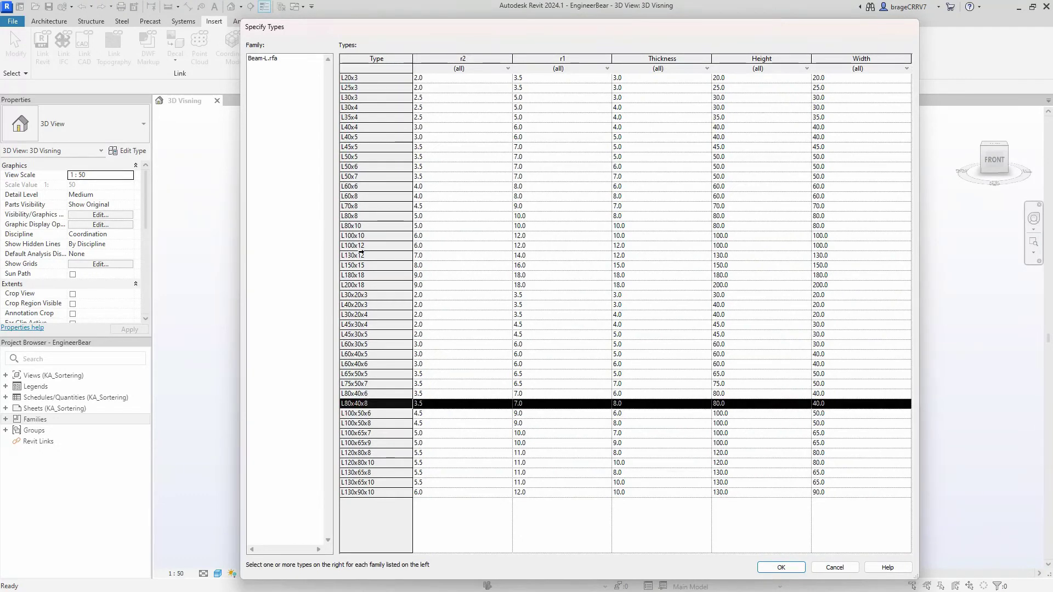
pyautogui.click(357, 275)
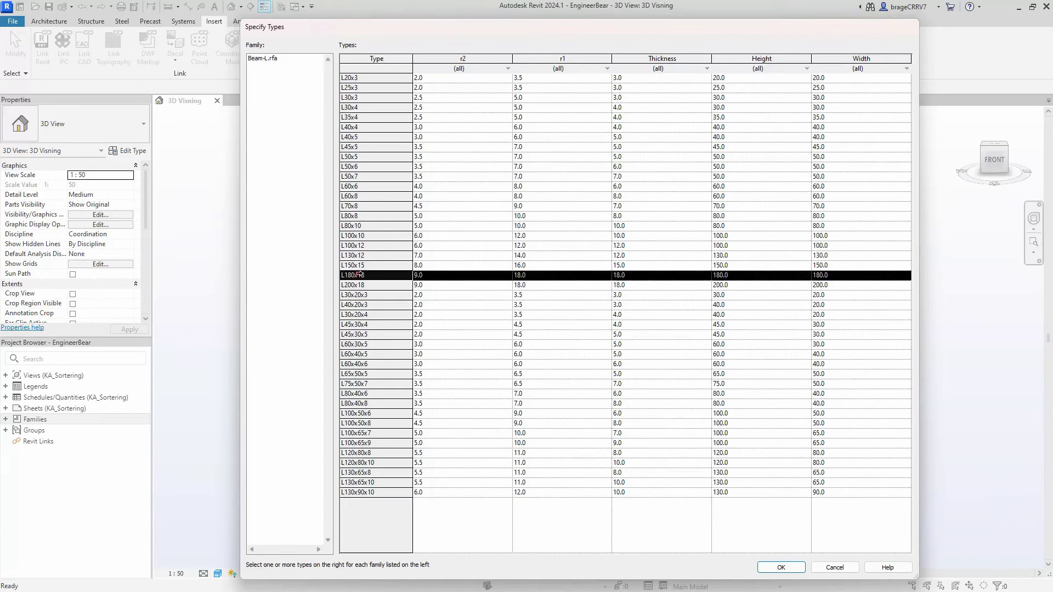
pyautogui.keyDown('shift'); pyautogui.click(362, 314); pyautogui.keyUp('shift')
pyautogui.click(781, 567)
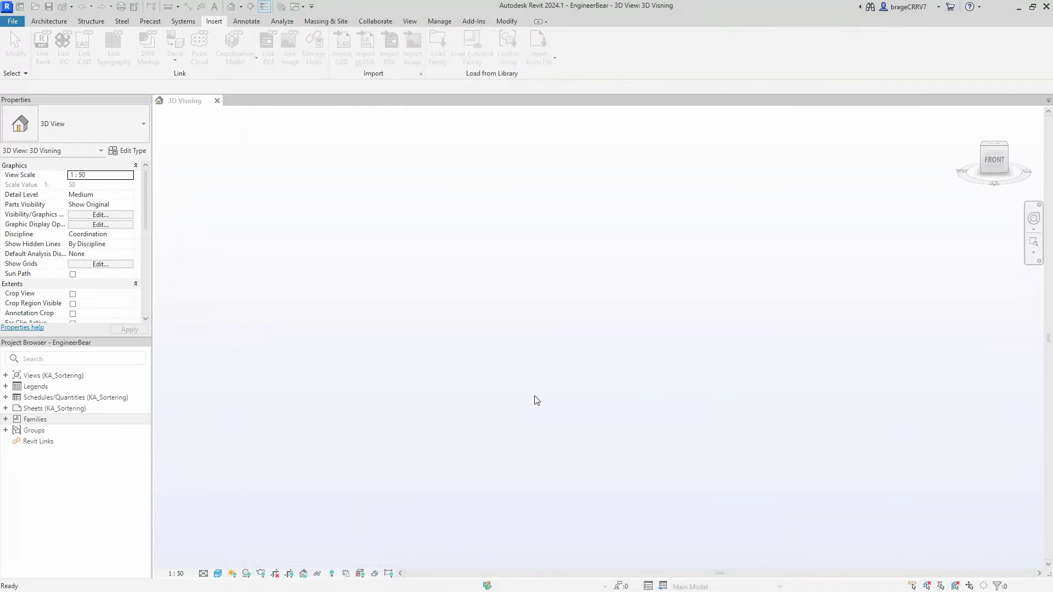
# Step: Place an L30x20x3 Beam-L beam in the 3D view by picking start and end points
pyautogui.click(6, 419)
pyautogui.scroll(-6, 50, 437)
pyautogui.scroll(-2, 49, 437)
pyautogui.doubleClick(49, 519)
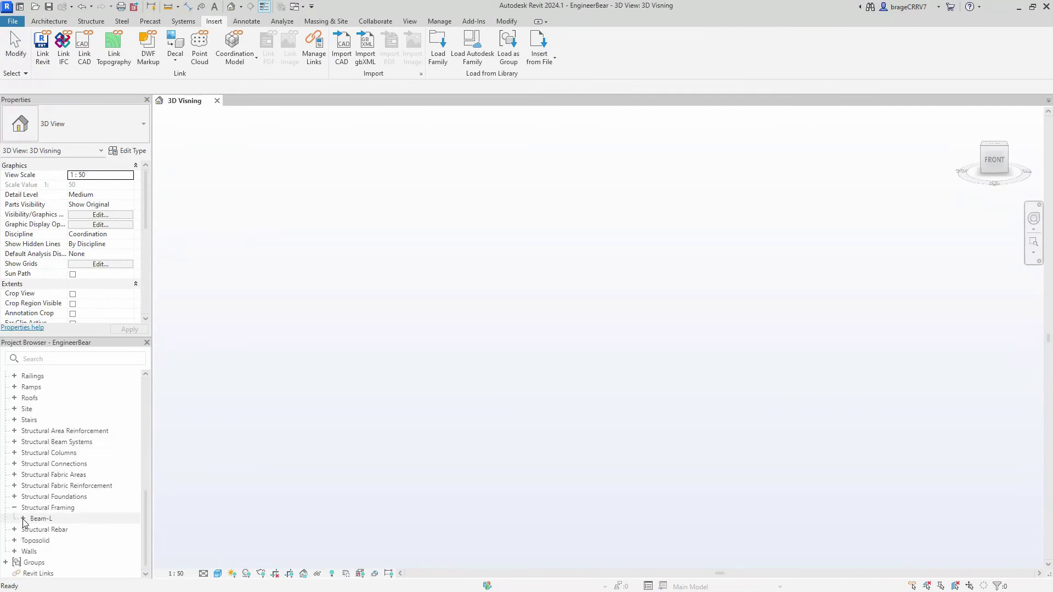
pyautogui.scroll(-2, 55, 538)
pyautogui.click(52, 475)
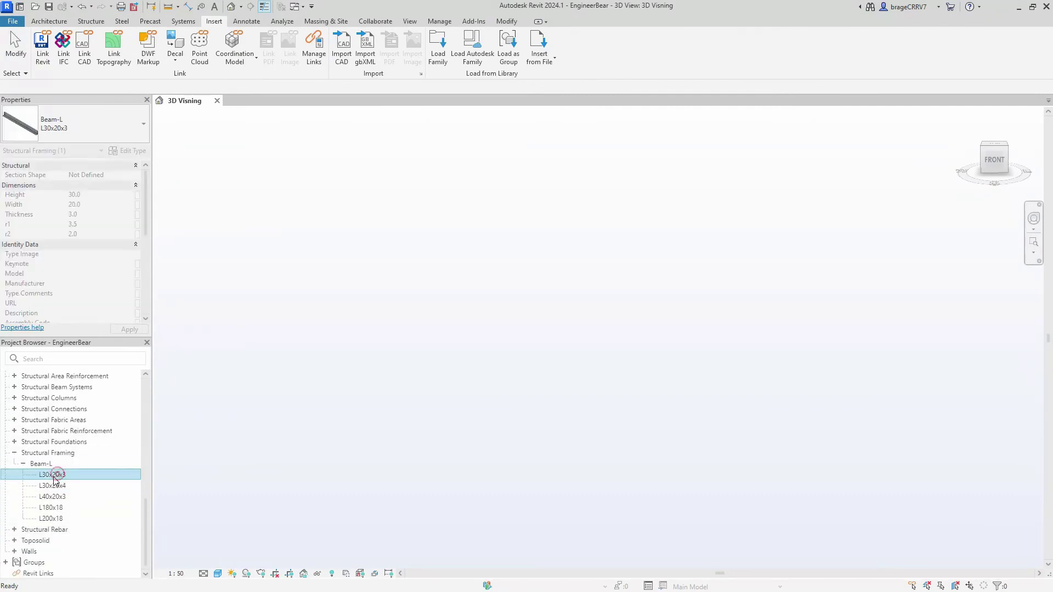
pyautogui.moveTo(602, 264); pyautogui.dragTo(578, 273)
pyautogui.click(578, 273)
pyautogui.click(437, 352)
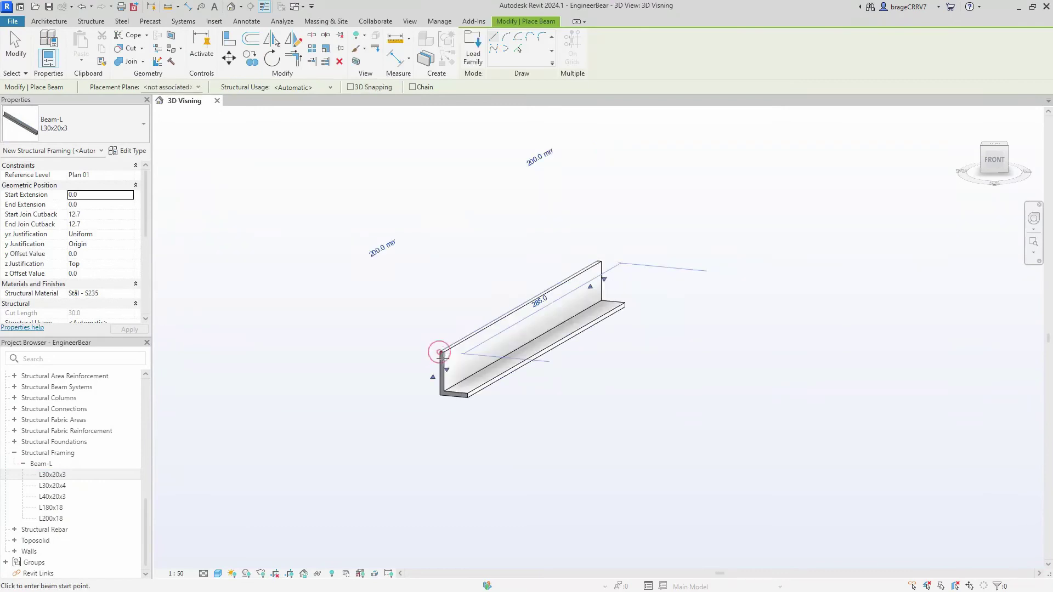
pyautogui.press('Escape')
pyautogui.press('Escape')
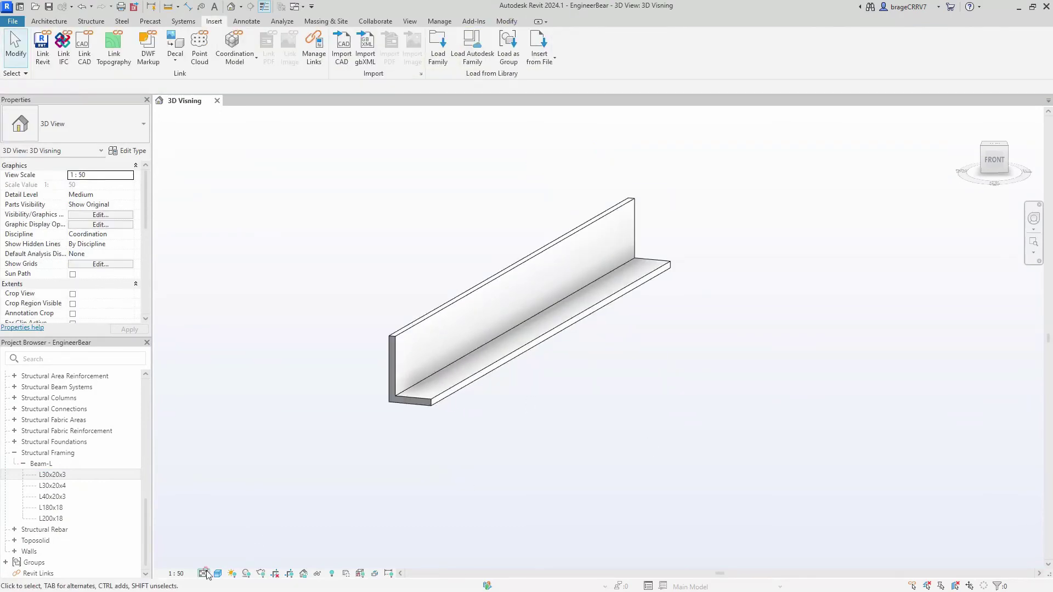
# Step: Step the view's detail level through Coarse and Medium to Fine, showing the filleted profile
pyautogui.click(217, 574)
pyautogui.click(215, 539)
pyautogui.click(203, 574)
pyautogui.click(215, 551)
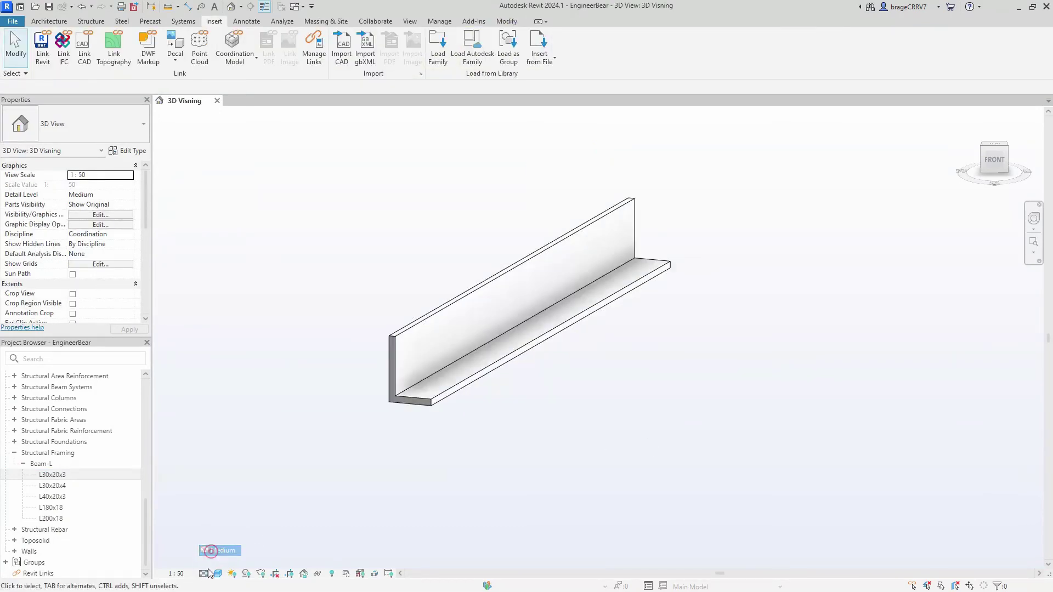
pyautogui.click(203, 574)
pyautogui.click(215, 561)
# Step: Switch the placed beam's type to L200x18, then reselect it and reopen the type list
pyautogui.click(417, 378)
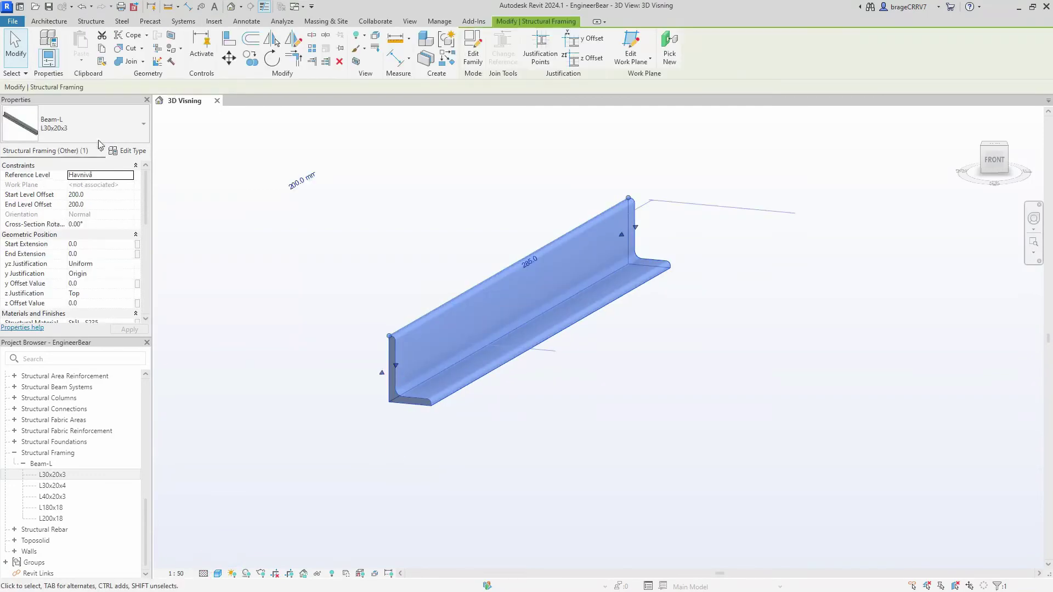
pyautogui.click(88, 123)
pyautogui.click(63, 214)
pyautogui.scroll(5, 341, 282)
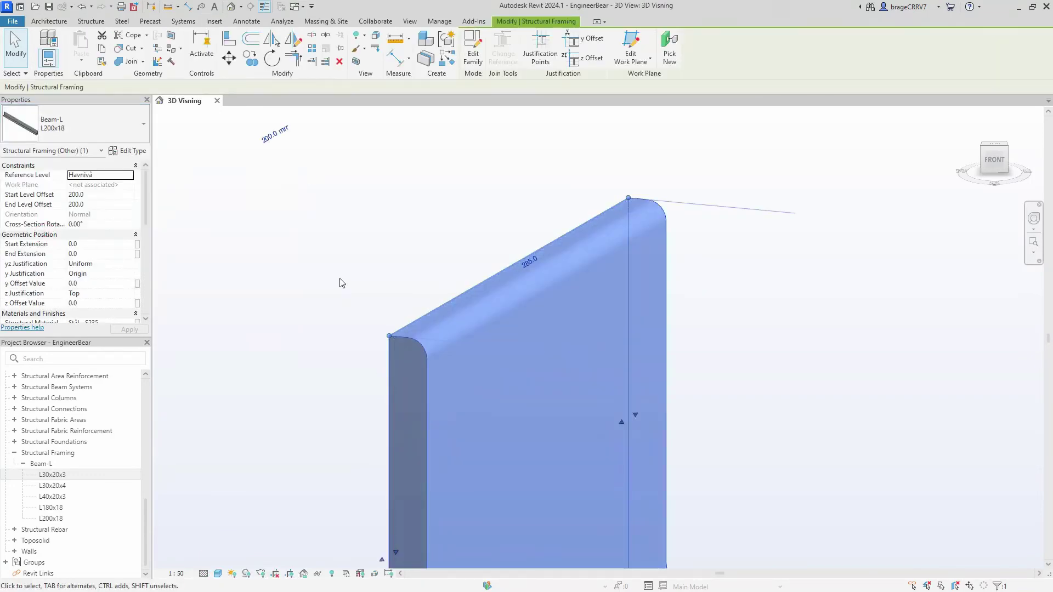
pyautogui.click(340, 279)
pyautogui.click(347, 301)
pyautogui.click(85, 122)
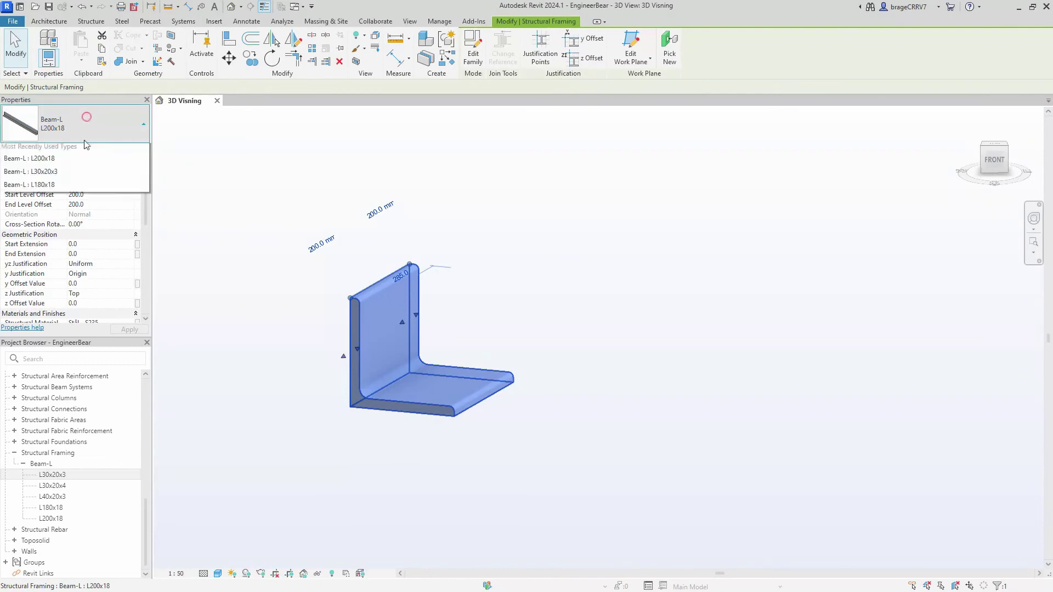